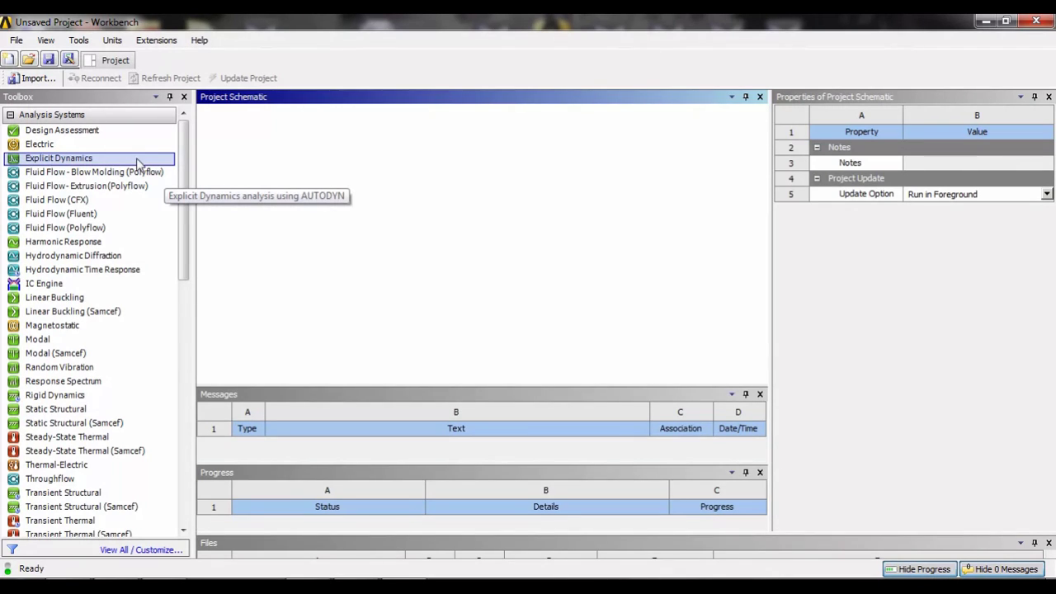
Add a standalone Static Structural system with its default name and select its Engineering Data cell
{"action": "double_click", "coordinate": [86, 410]}
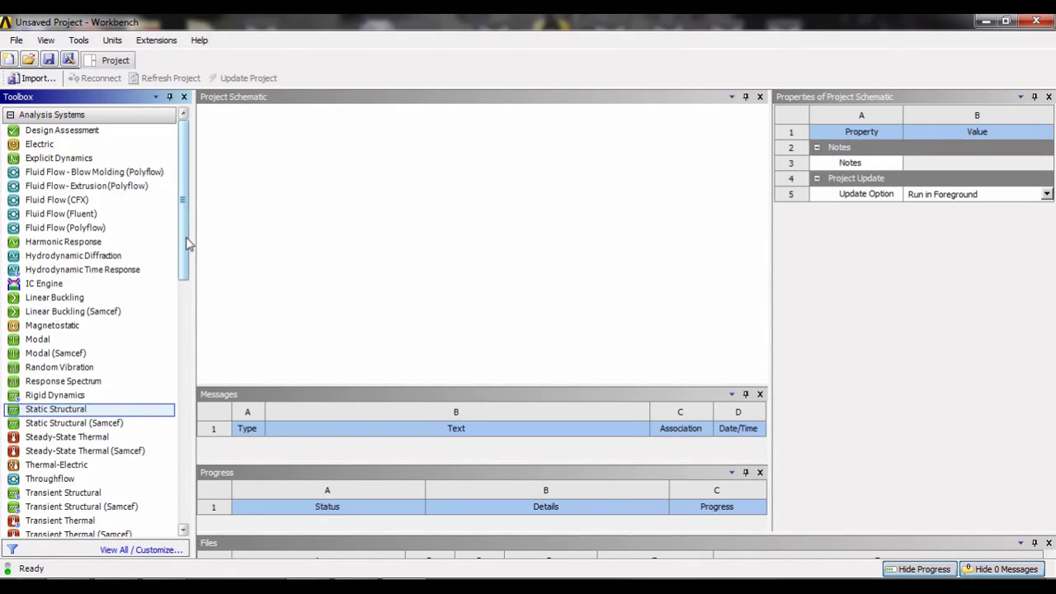
{"action": "left_click_drag", "start_coordinate": [188, 239], "coordinate": [186, 271]}
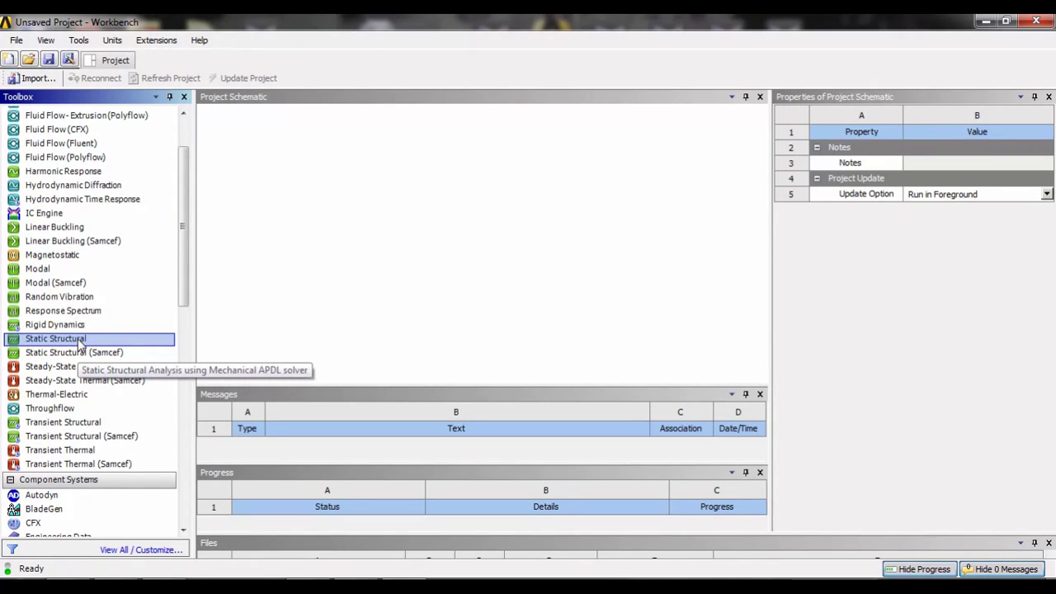
{"action": "left_click_drag", "start_coordinate": [80, 345], "coordinate": [300, 197]}
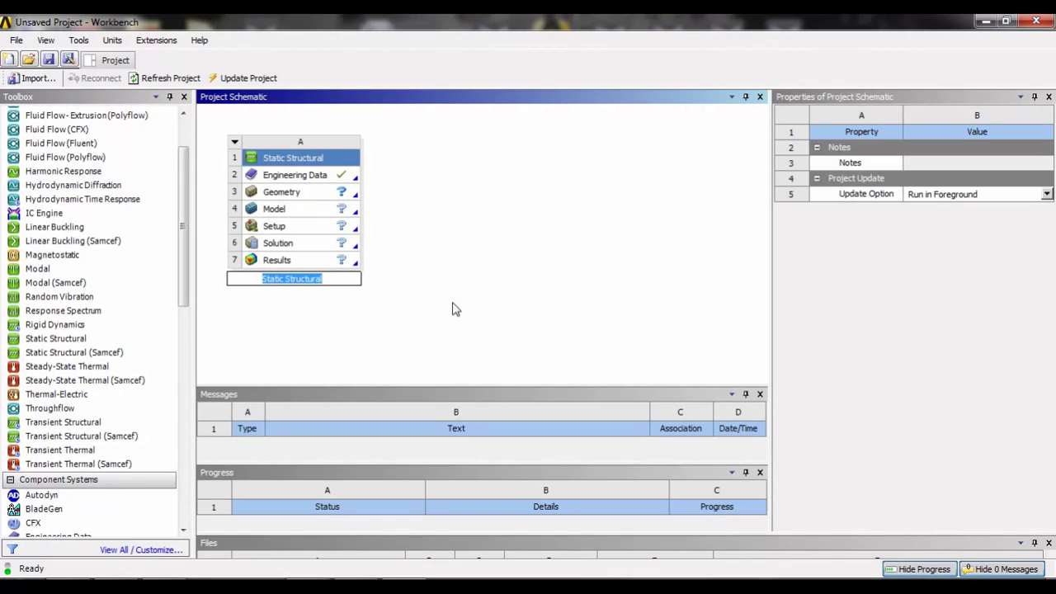
{"action": "left_click", "coordinate": [344, 298]}
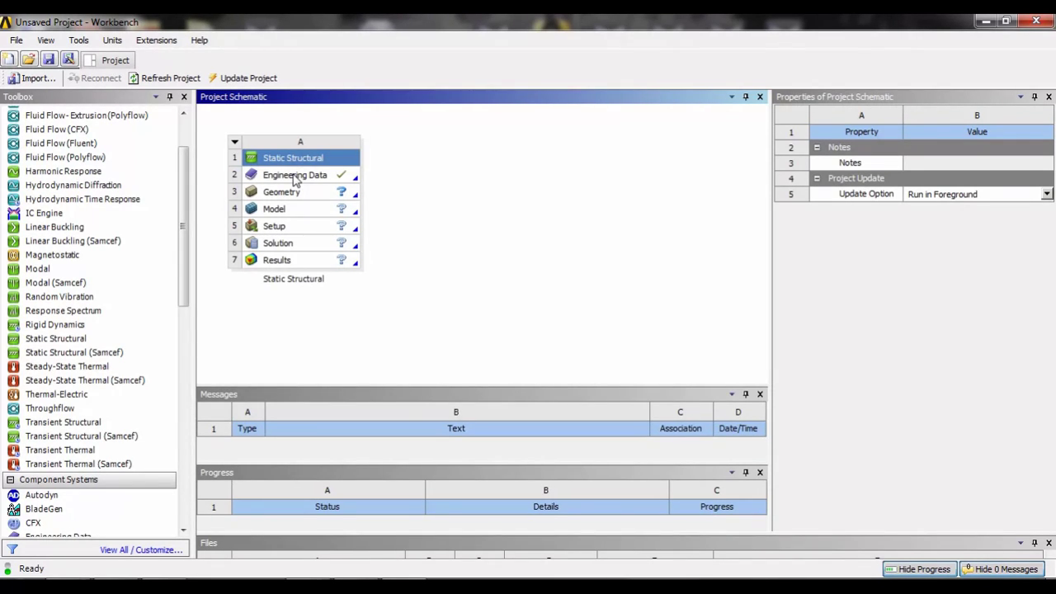
{"action": "left_click", "coordinate": [294, 176]}
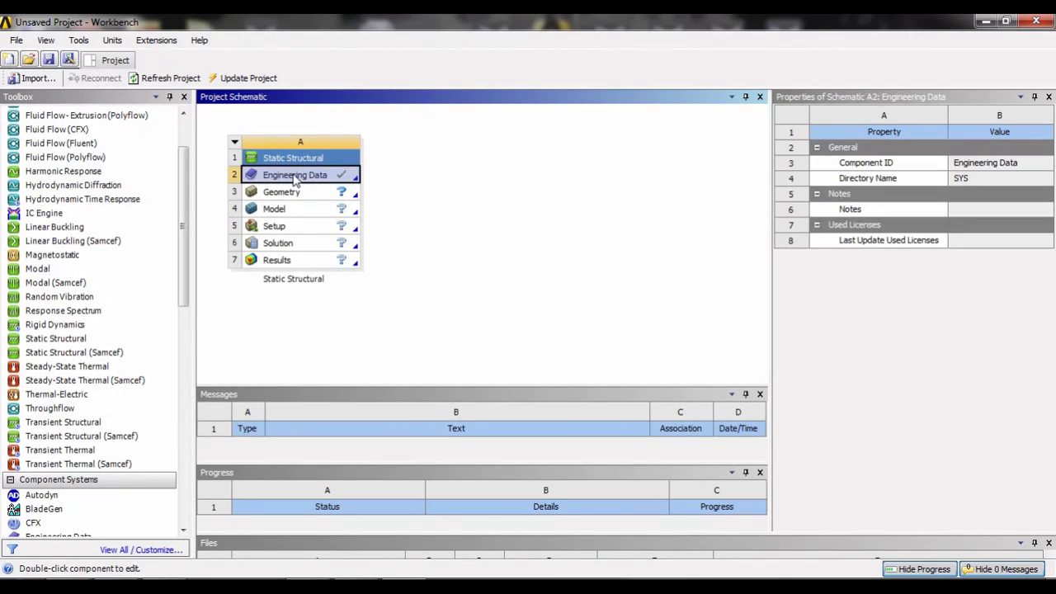
Open Engineering Data and expand the Engineering Data Sources table above the Favorites outline
{"action": "double_click", "coordinate": [294, 177]}
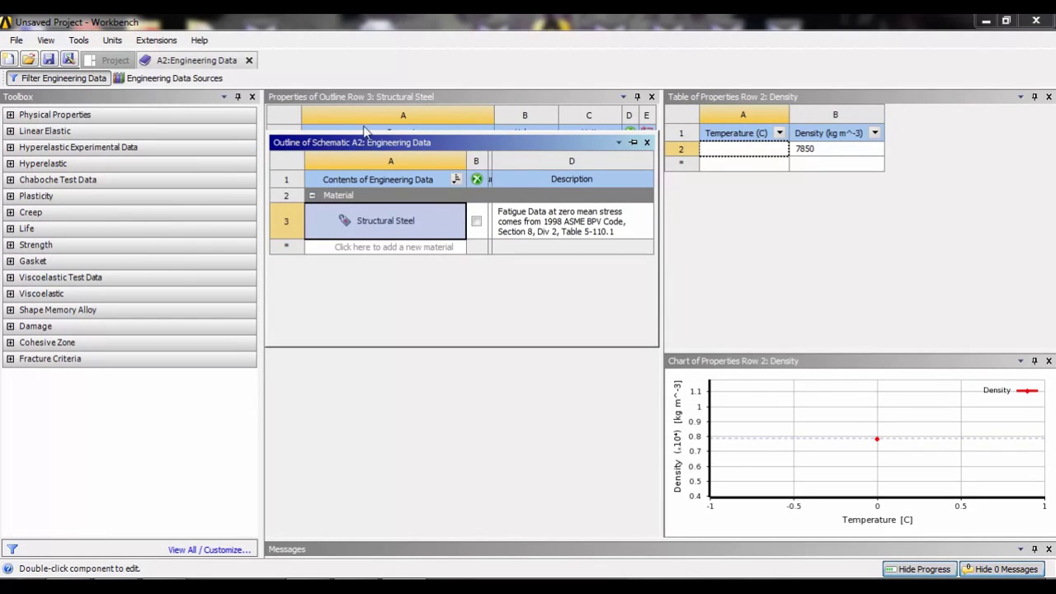
{"action": "left_click", "coordinate": [154, 80]}
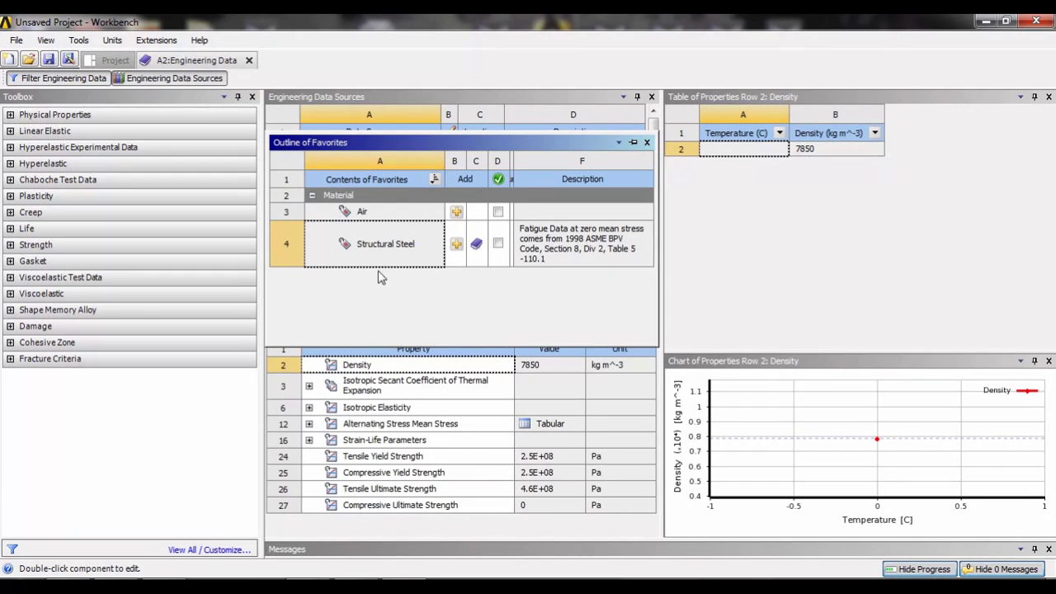
{"action": "left_click", "coordinate": [505, 145]}
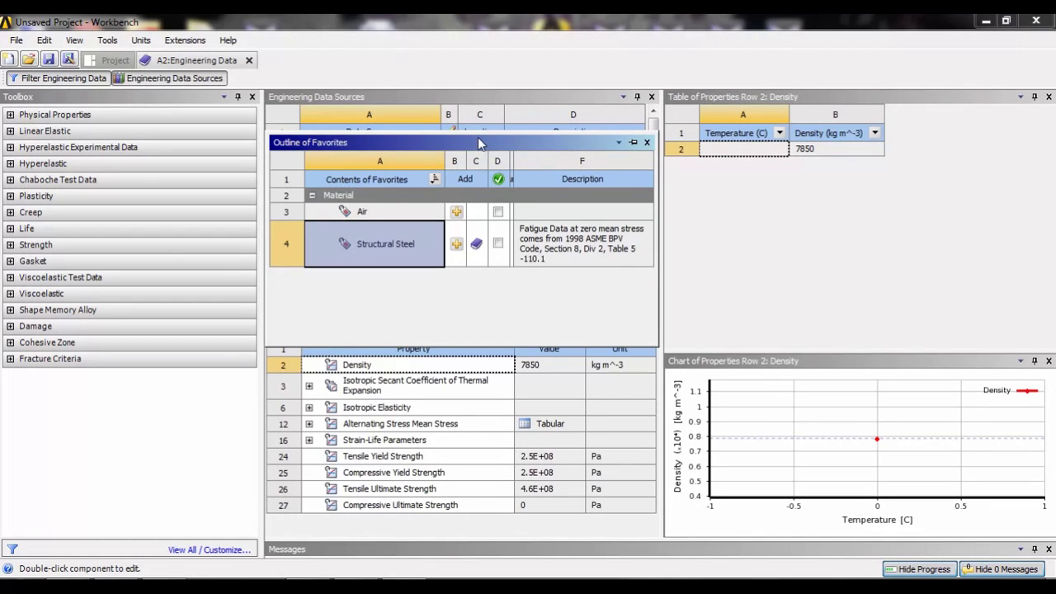
{"action": "left_click_drag", "start_coordinate": [478, 137], "coordinate": [469, 235]}
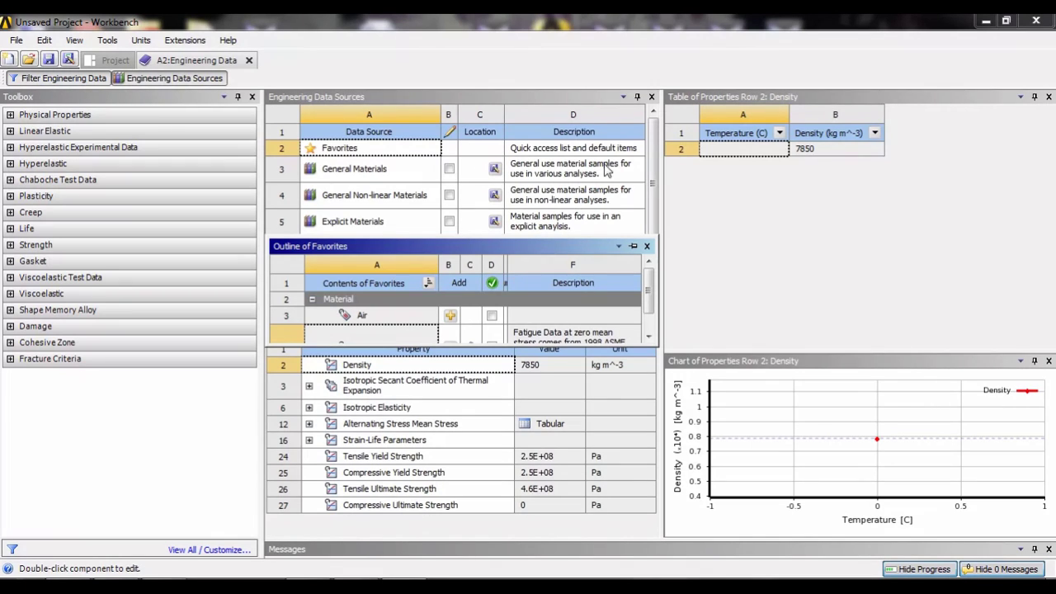
Show the General Materials library and enlarge its outline to list Air through Structural Steel
{"action": "left_click", "coordinate": [448, 171]}
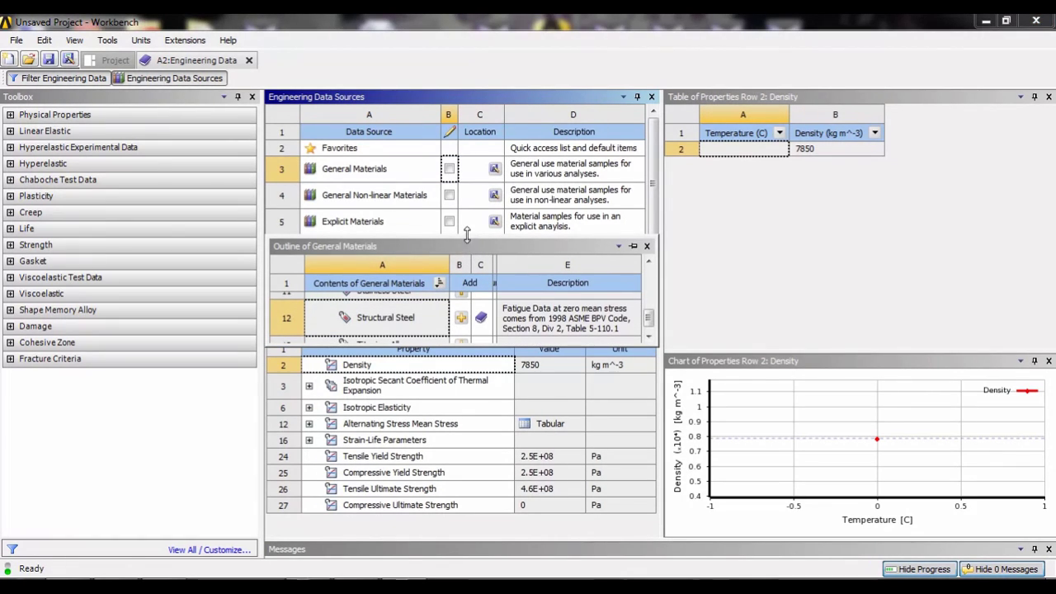
{"action": "left_click_drag", "start_coordinate": [467, 238], "coordinate": [517, 55]}
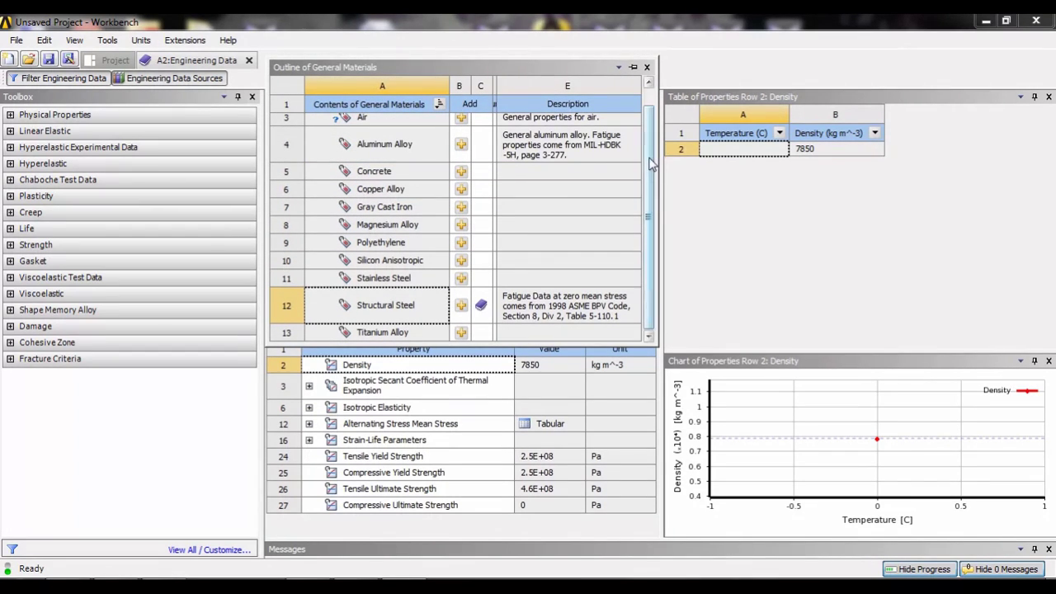
{"action": "scroll", "coordinate": [651, 165], "scroll_direction": "up", "scroll_amount": 1}
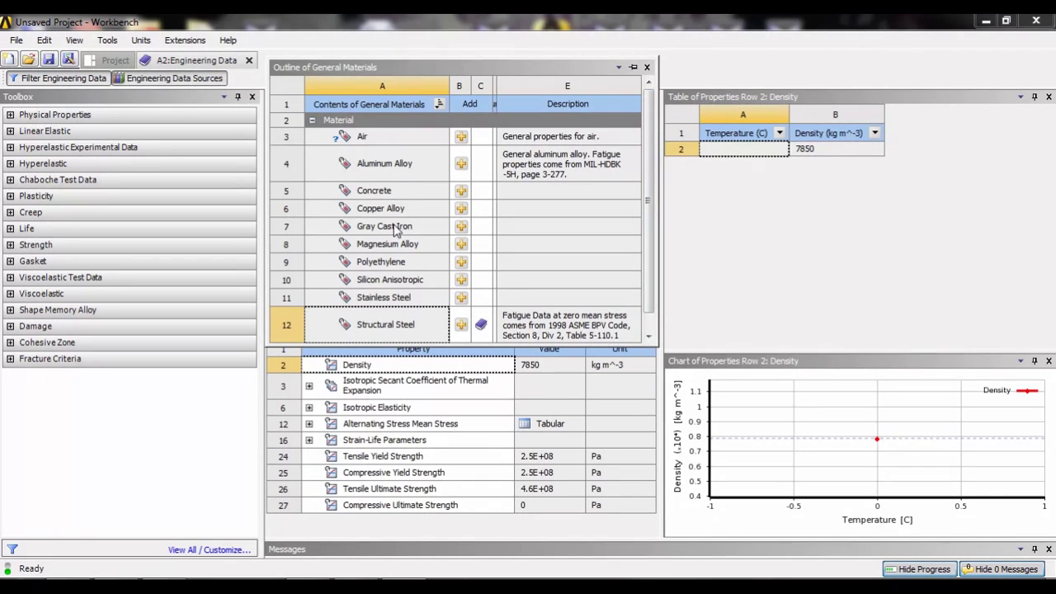
Add Aluminum Alloy to the engineering data and inspect its density property
{"action": "left_click", "coordinate": [460, 166]}
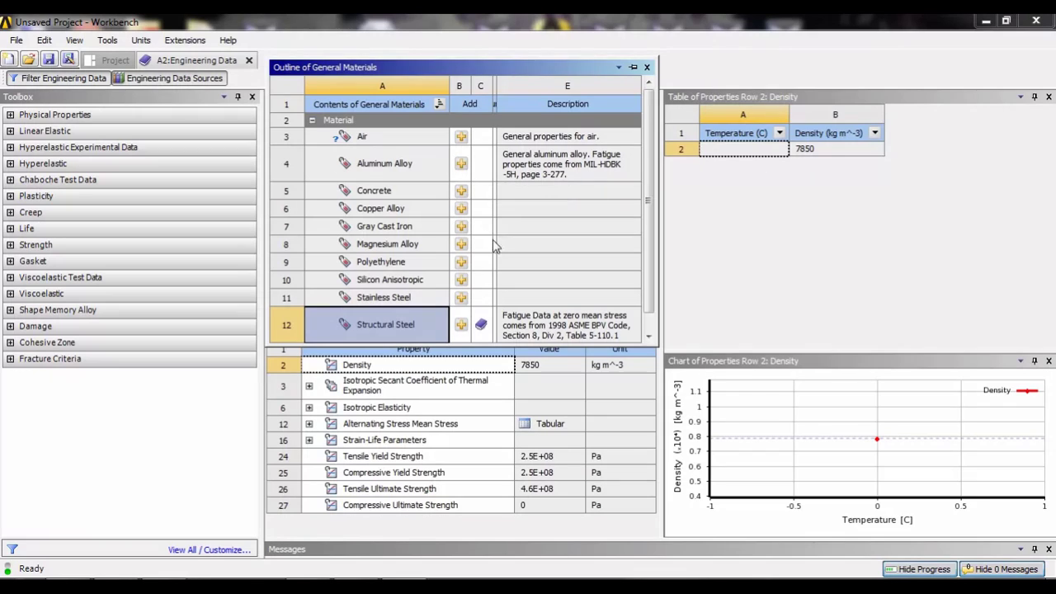
{"action": "left_click", "coordinate": [461, 165]}
{"action": "left_click", "coordinate": [385, 162]}
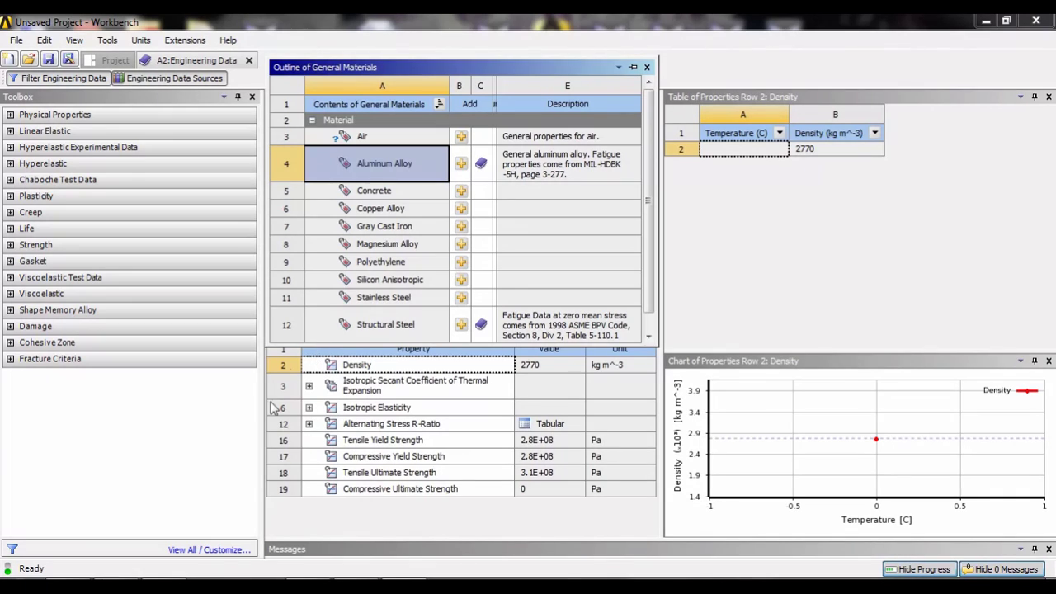
{"action": "left_click", "coordinate": [301, 532]}
Review Concrete, Copper Alloy and Gray Cast Iron, add Magnesium Alloy, then return to the Project
{"action": "left_click", "coordinate": [372, 192]}
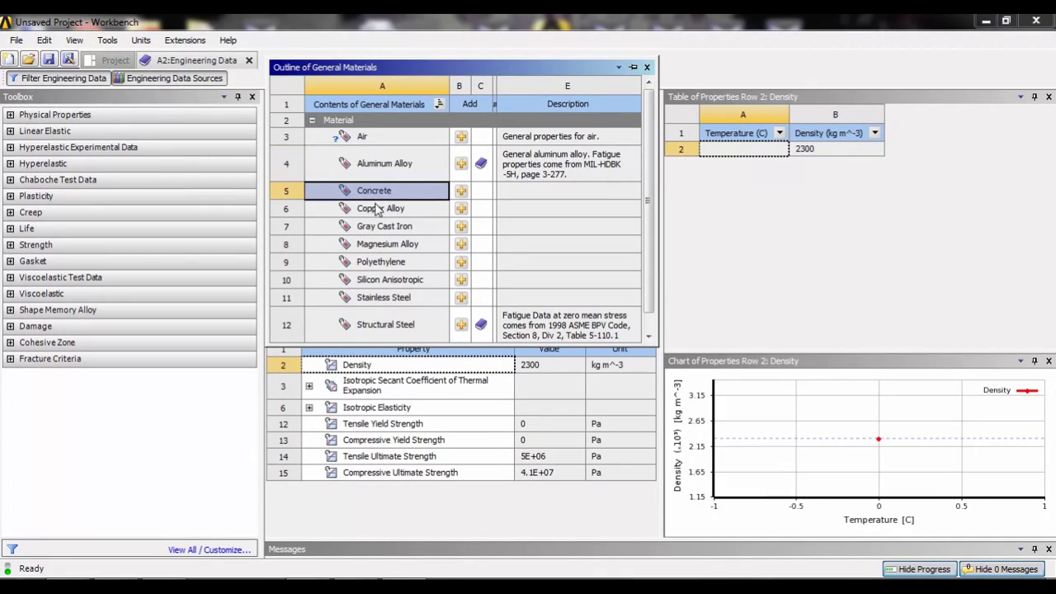
{"action": "left_click", "coordinate": [375, 209]}
{"action": "left_click", "coordinate": [380, 227]}
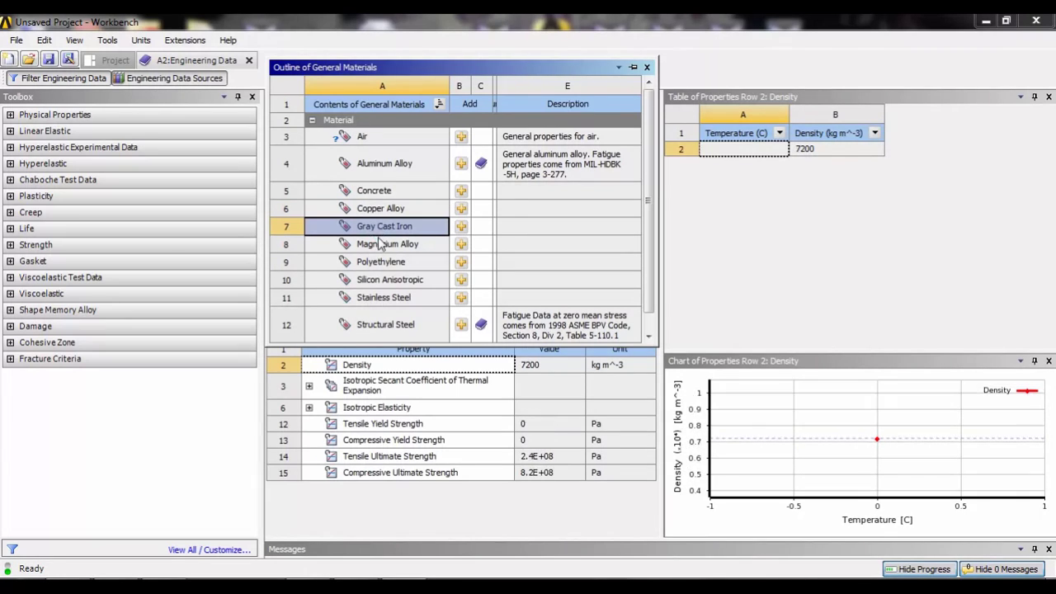
{"action": "left_click", "coordinate": [379, 244]}
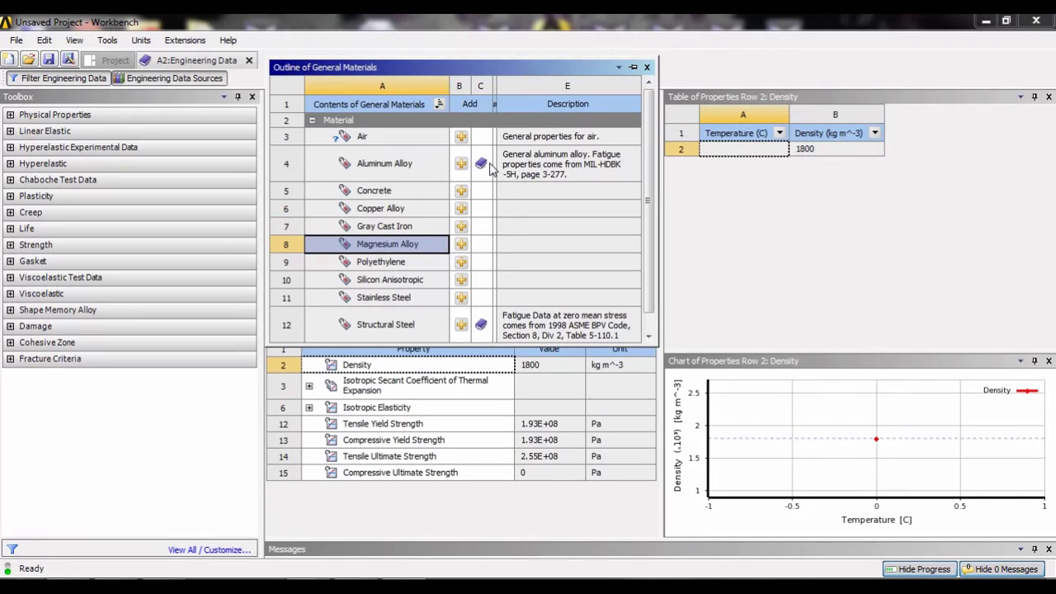
{"action": "left_click", "coordinate": [460, 246]}
{"action": "left_click", "coordinate": [114, 60]}
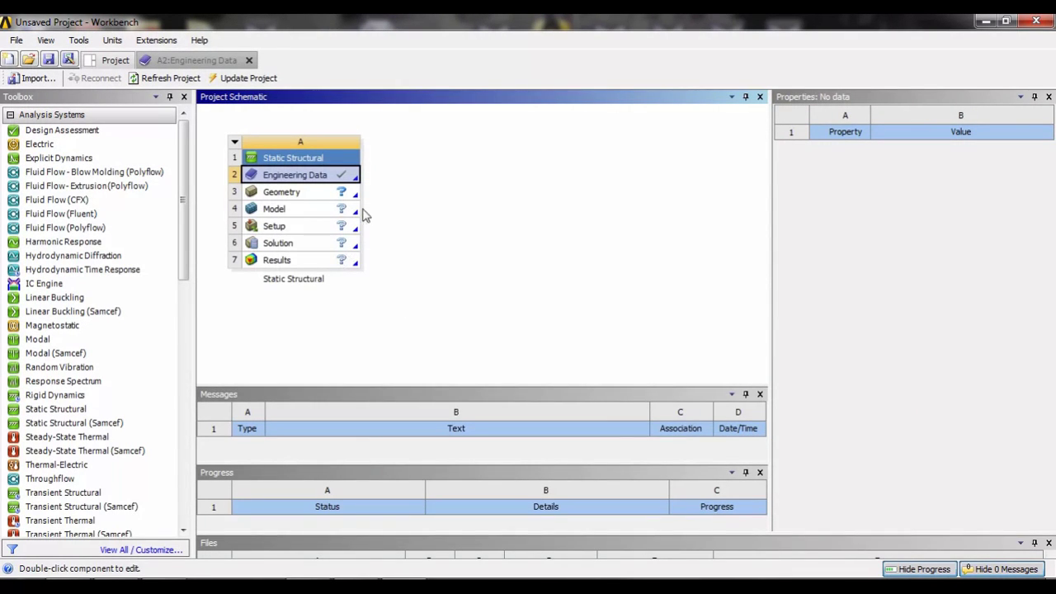
{"action": "left_click", "coordinate": [281, 192]}
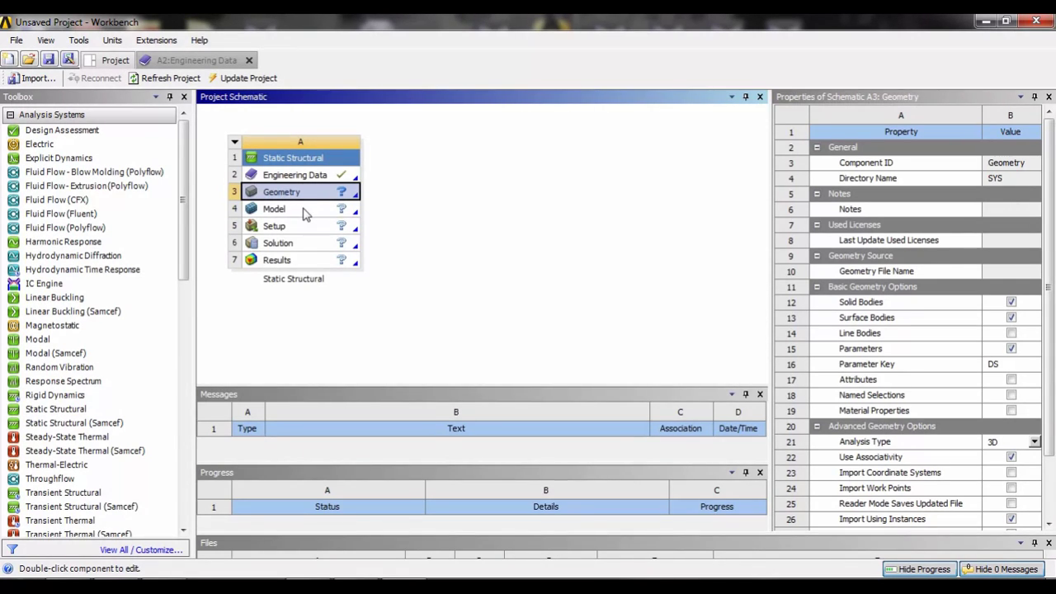
{"action": "right_click", "coordinate": [289, 193]}
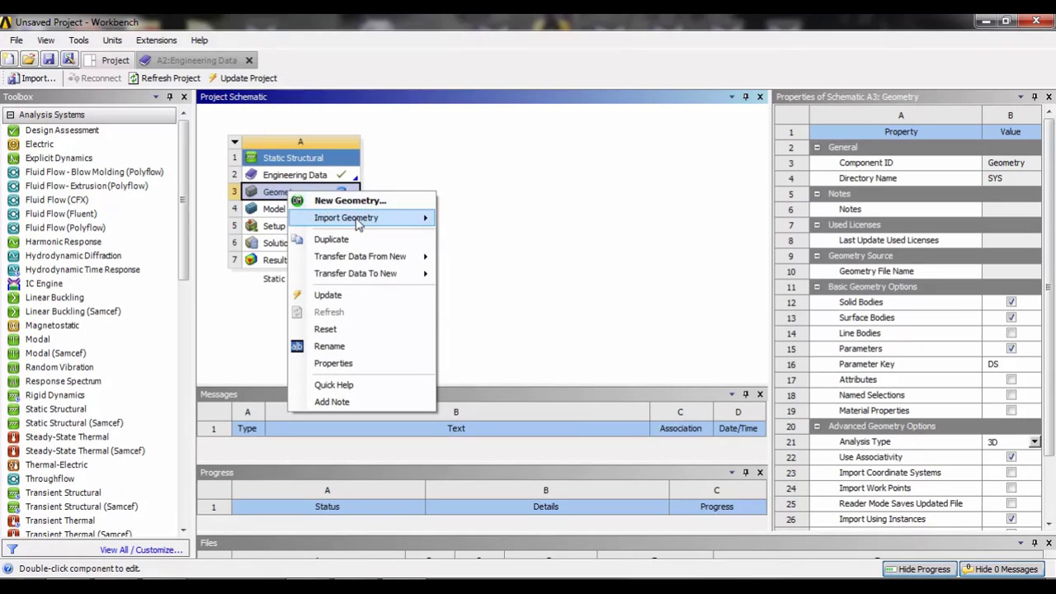
{"action": "mouse_move", "coordinate": [358, 221]}
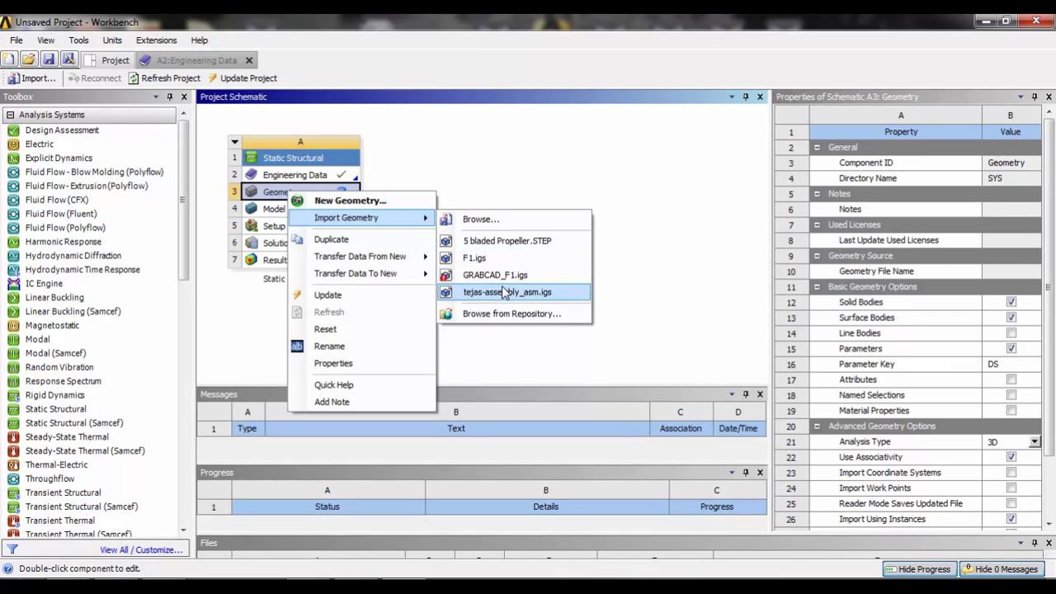
{"action": "left_click", "coordinate": [568, 173]}
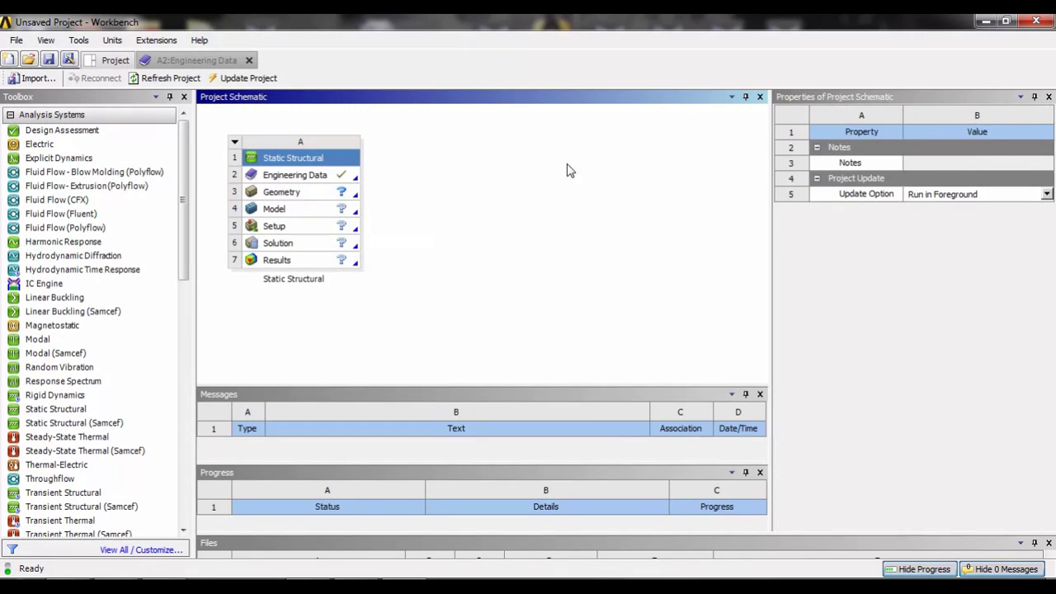
Launch DesignModeler from the Static Structural Geometry cell
{"action": "double_click", "coordinate": [281, 193]}
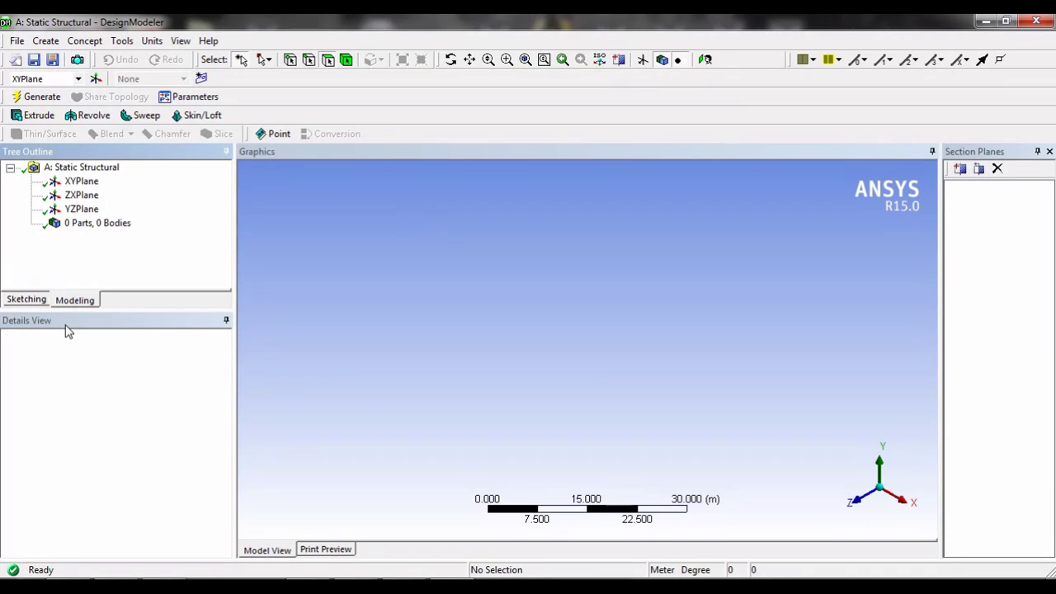
Set the model units to millimetres and orient the view to look at the XYPlane
{"action": "left_click", "coordinate": [151, 40]}
{"action": "left_click", "coordinate": [180, 90]}
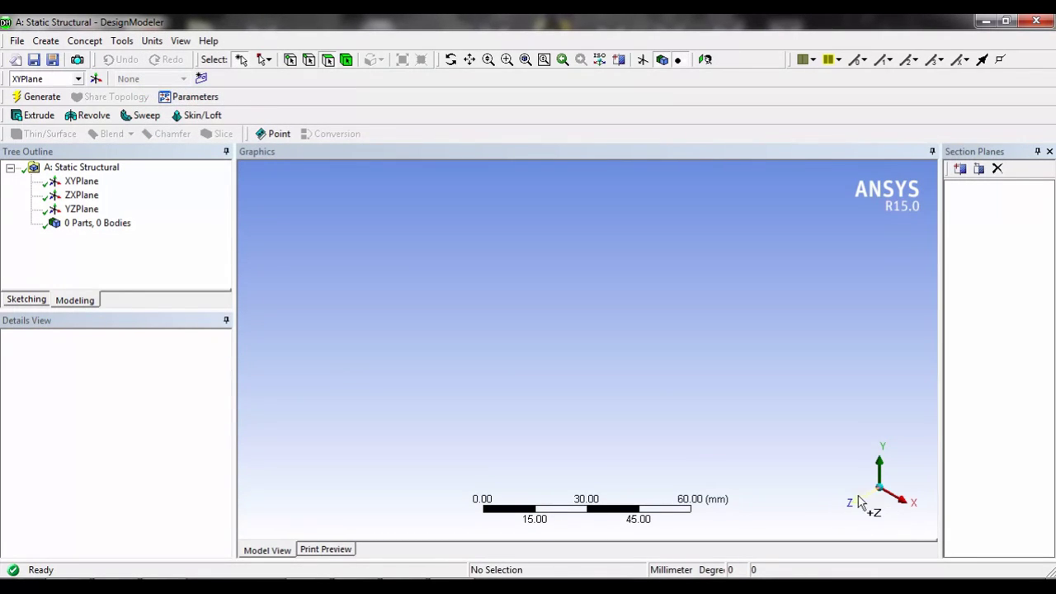
{"action": "left_click", "coordinate": [860, 501]}
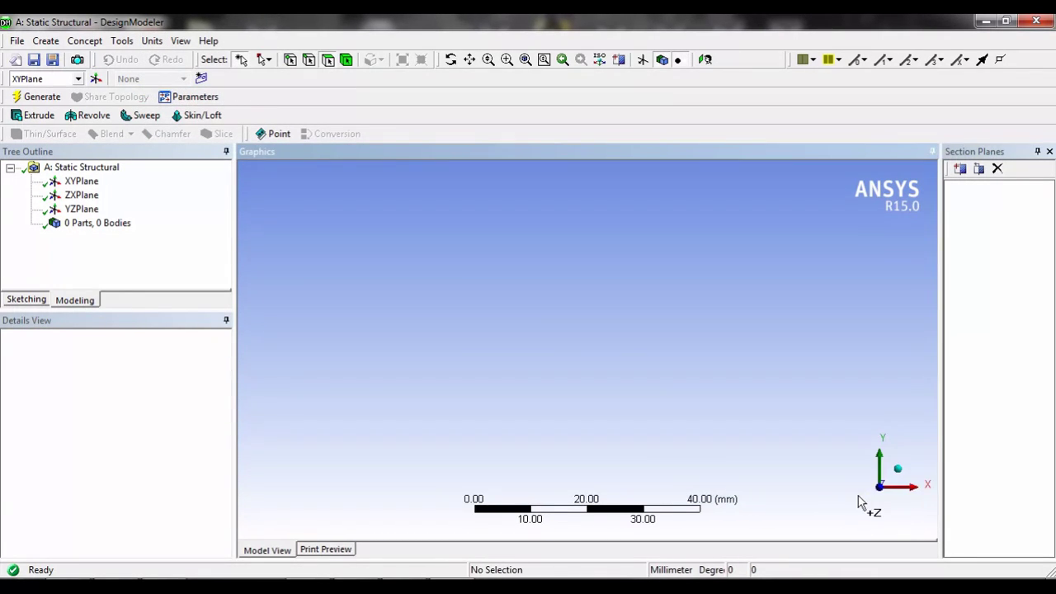
{"action": "left_click", "coordinate": [73, 182]}
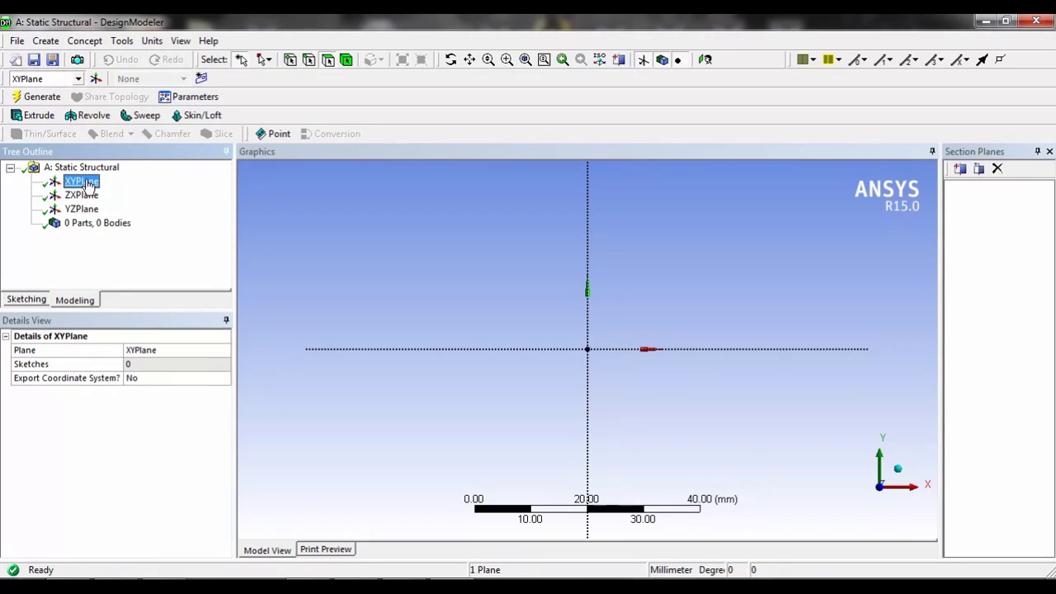
{"action": "right_click", "coordinate": [87, 182]}
{"action": "left_click", "coordinate": [121, 191]}
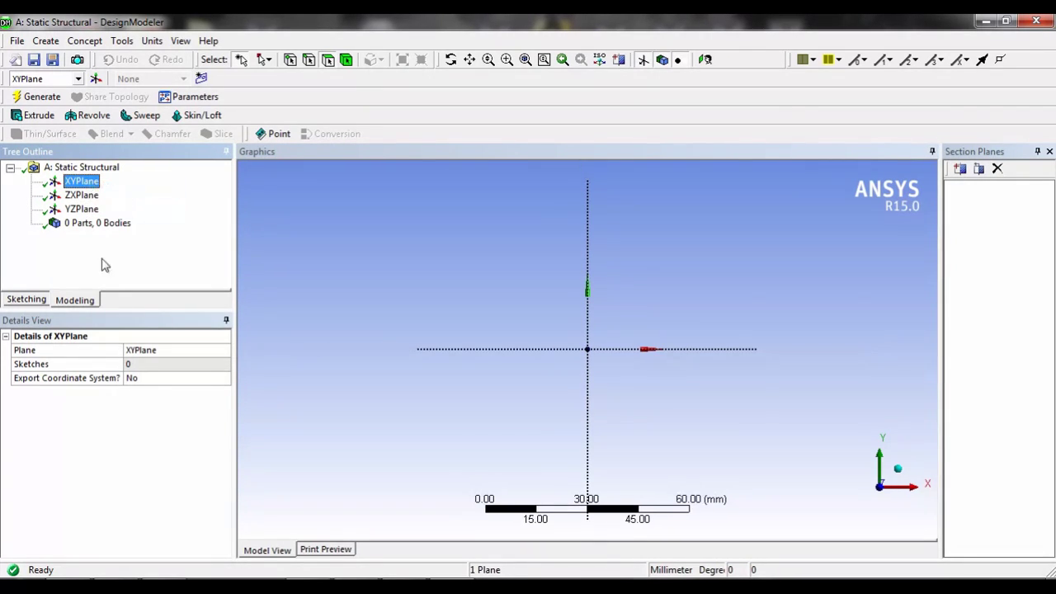
Enter Sketching mode with the Draw toolbox scrolled to Rectangle
{"action": "left_click", "coordinate": [25, 299]}
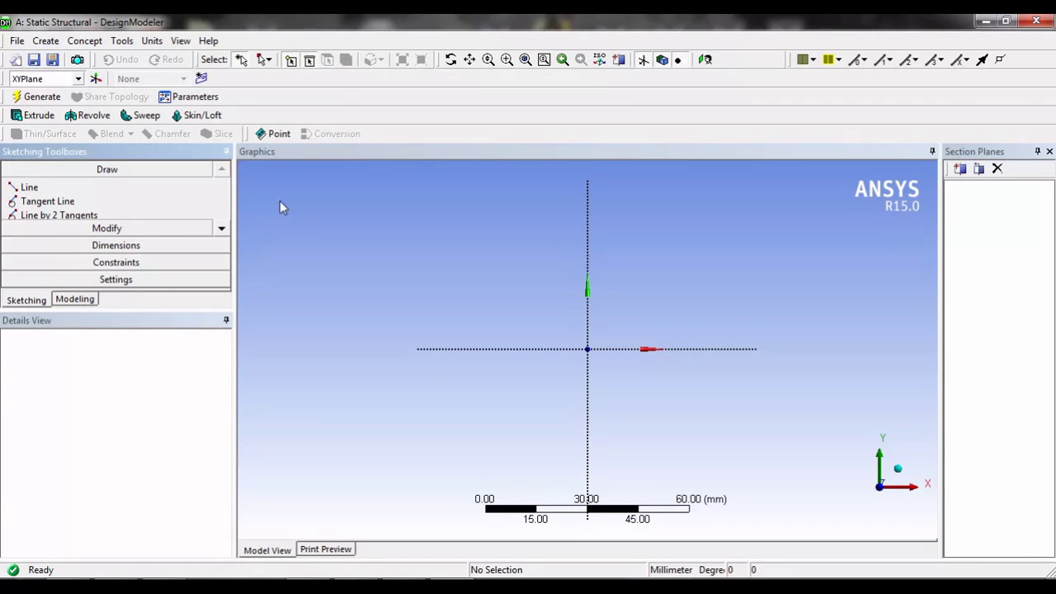
{"action": "scroll", "coordinate": [227, 234], "scroll_direction": "down", "scroll_amount": 3}
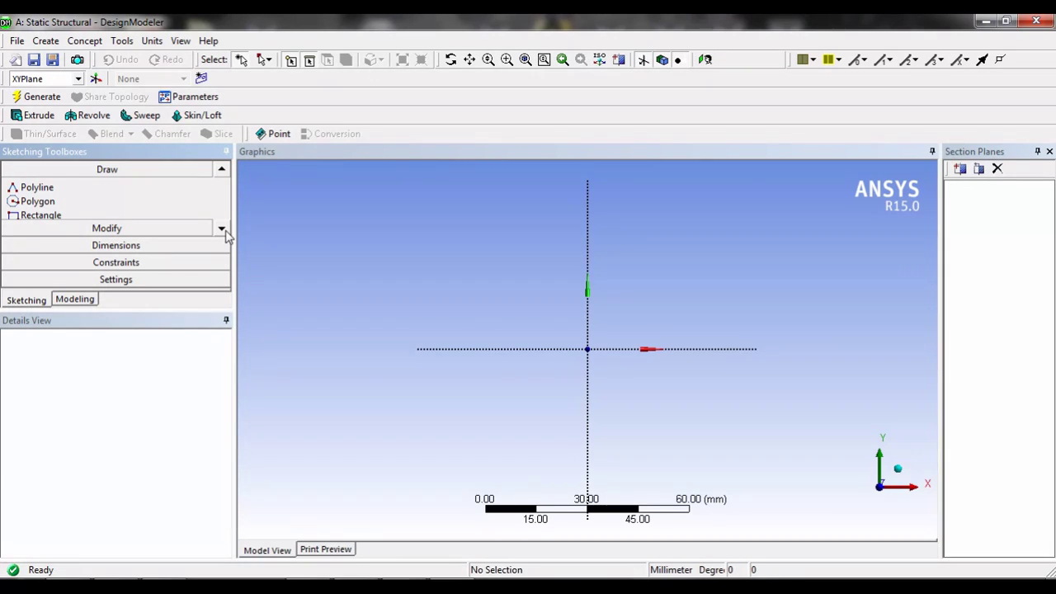
{"action": "left_click", "coordinate": [223, 231]}
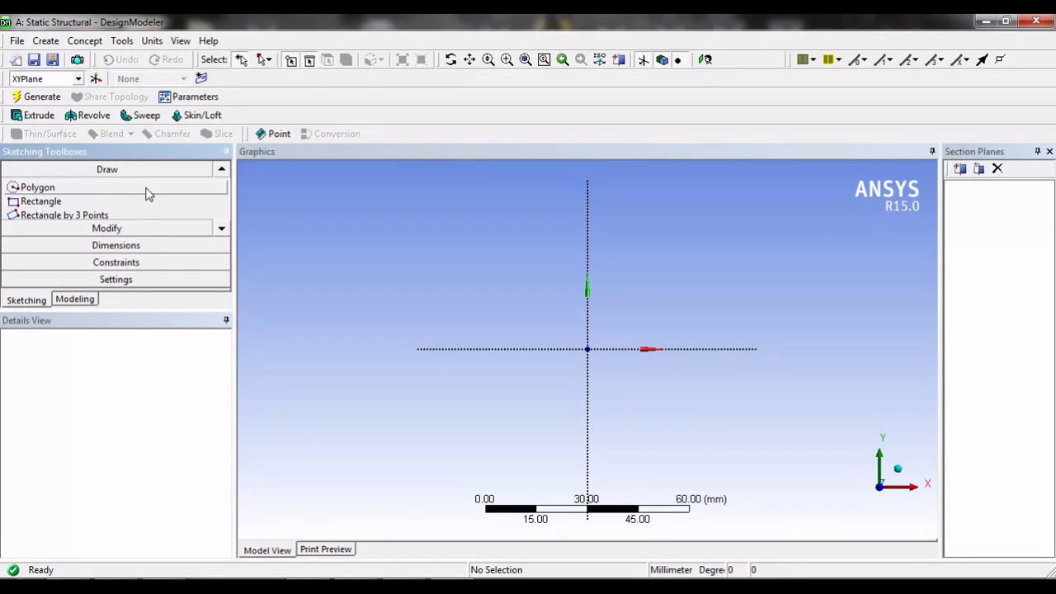
Draw a rectangle with its first corner at the origin
{"action": "left_click", "coordinate": [41, 201]}
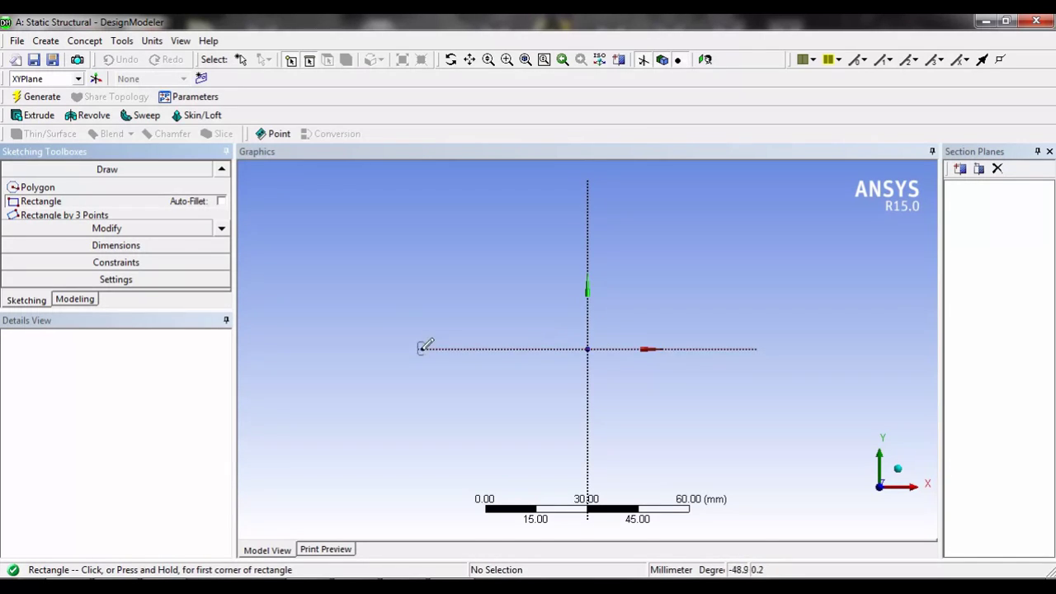
{"action": "left_click", "coordinate": [588, 348]}
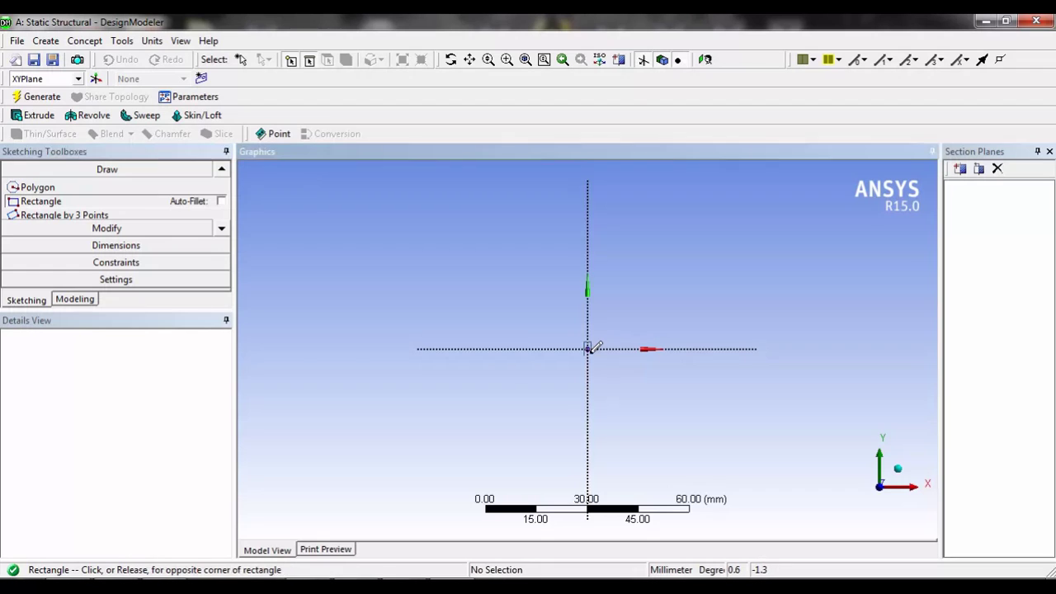
{"action": "left_click", "coordinate": [929, 270]}
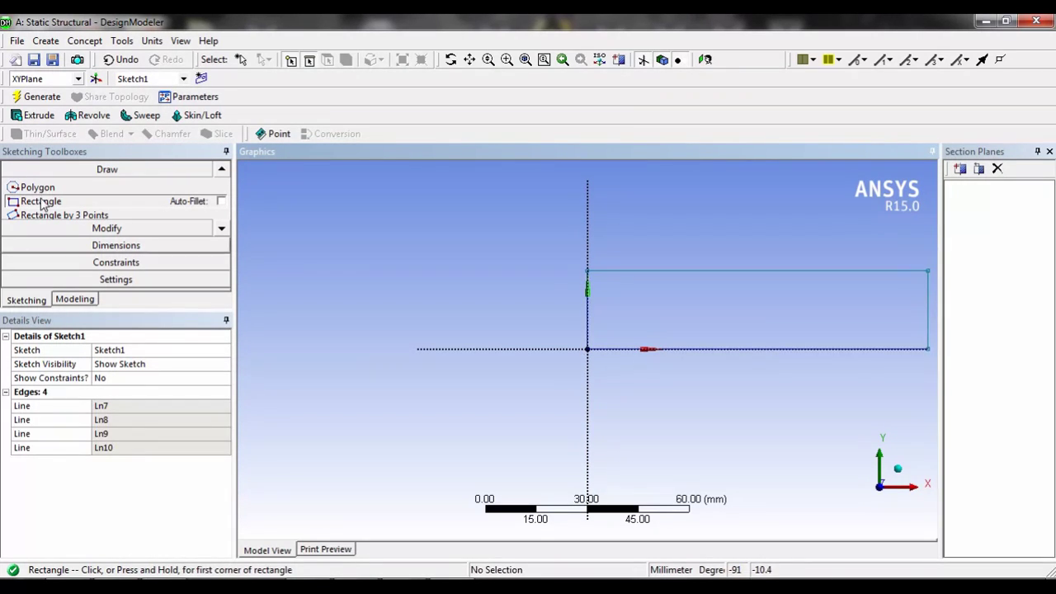
Draw a circle centred inside the rectangle
{"action": "left_click", "coordinate": [223, 230]}
{"action": "left_click", "coordinate": [222, 230]}
{"action": "left_click", "coordinate": [223, 229]}
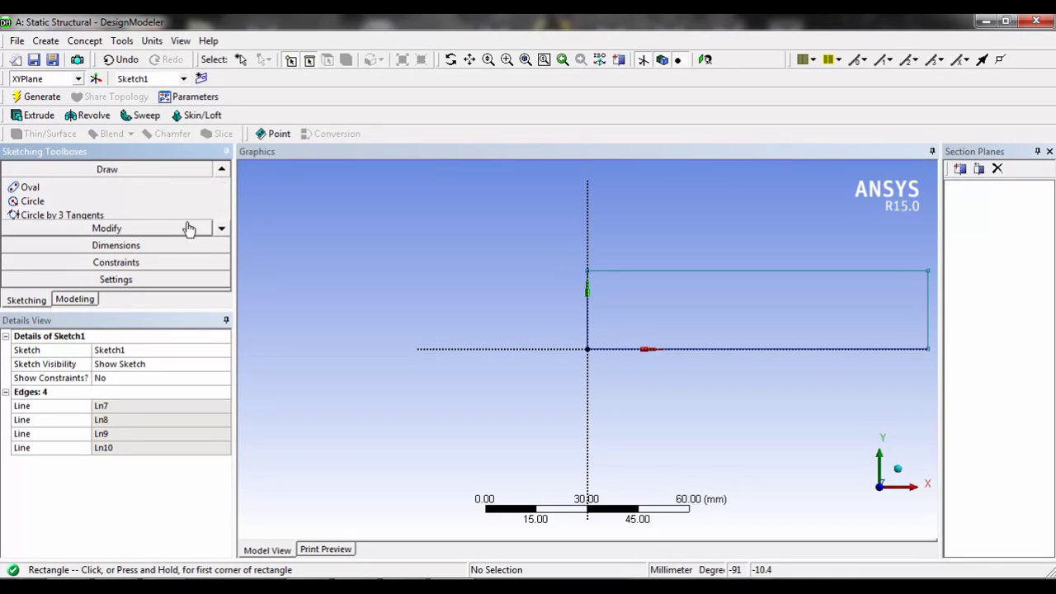
{"action": "left_click", "coordinate": [33, 202]}
{"action": "left_click", "coordinate": [766, 302]}
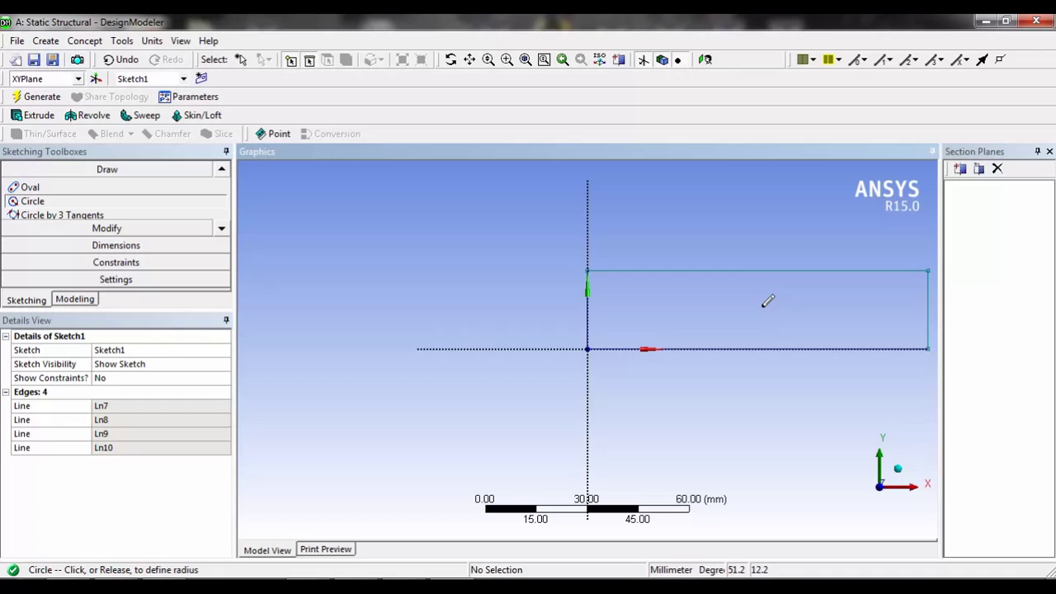
{"action": "left_click", "coordinate": [760, 323]}
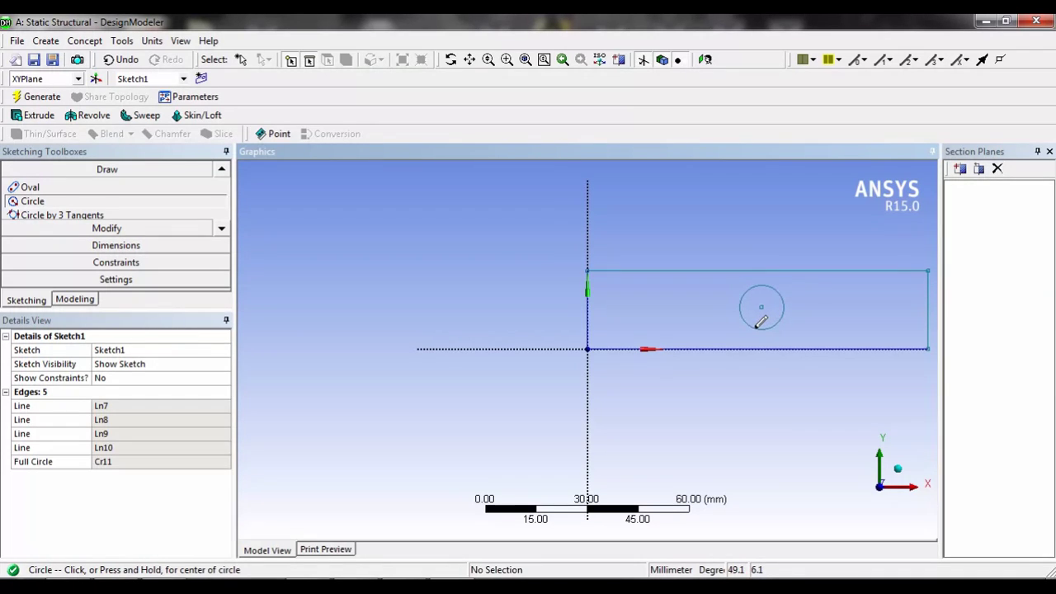
Add general dimensions H1 width, V2 height and L3 circle-centre height
{"action": "left_click", "coordinate": [123, 250]}
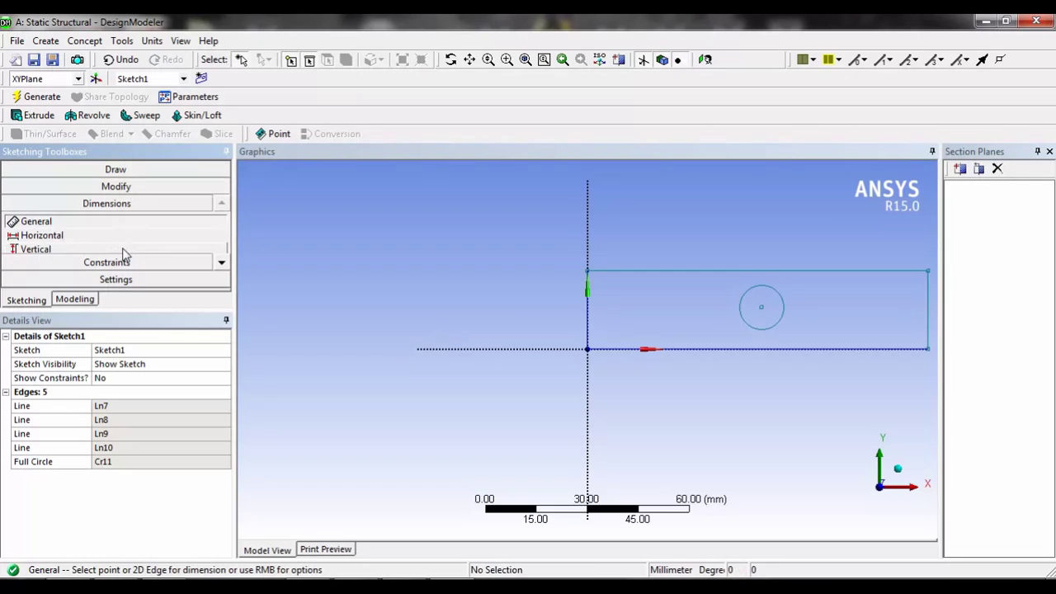
{"action": "left_click", "coordinate": [738, 356]}
{"action": "left_click", "coordinate": [734, 381]}
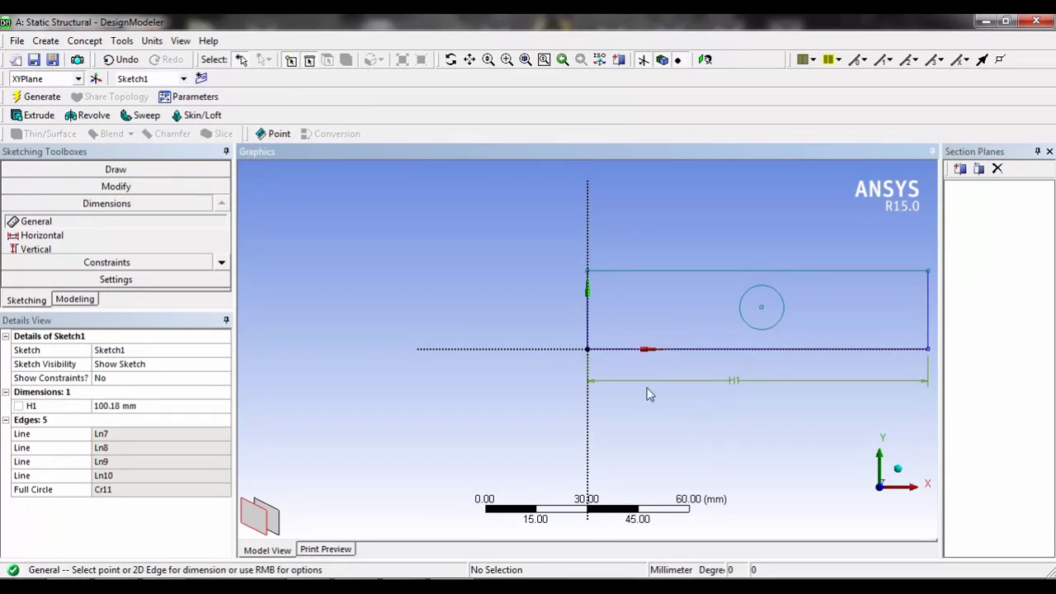
{"action": "left_click", "coordinate": [588, 296]}
{"action": "left_click", "coordinate": [545, 291]}
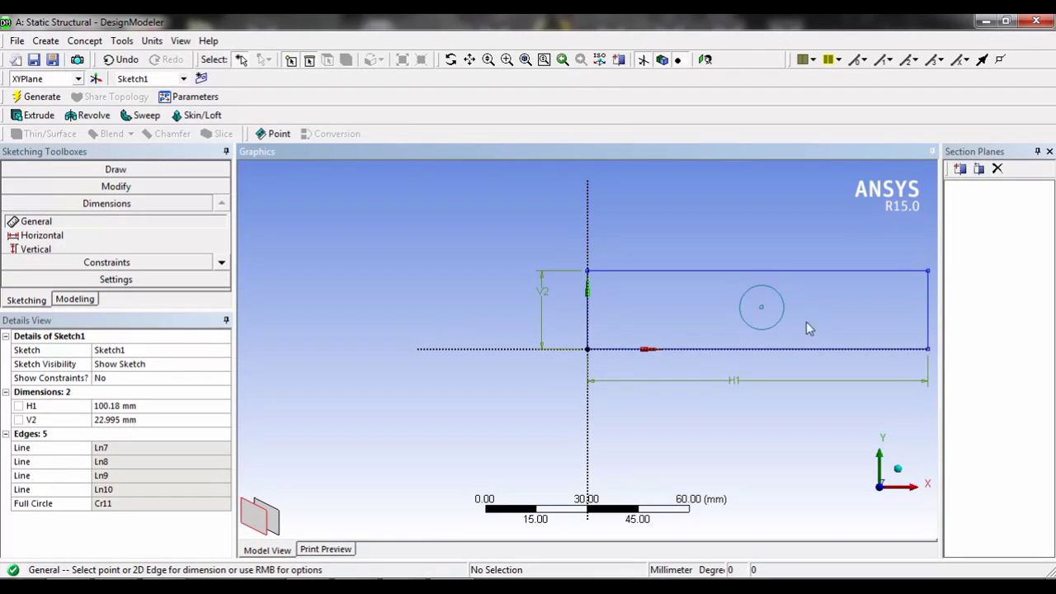
{"action": "left_click", "coordinate": [761, 308]}
{"action": "left_click", "coordinate": [769, 348]}
{"action": "left_click", "coordinate": [747, 437]}
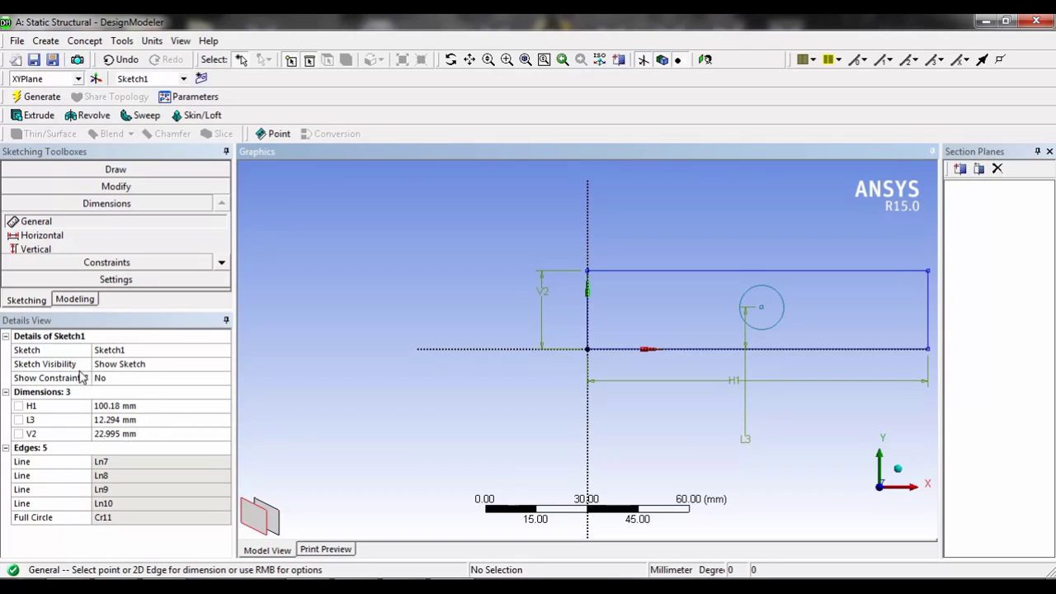
Set H1 to 100 mm, V2 to 24 mm and L3 to 12 mm
{"action": "left_click", "coordinate": [134, 406]}
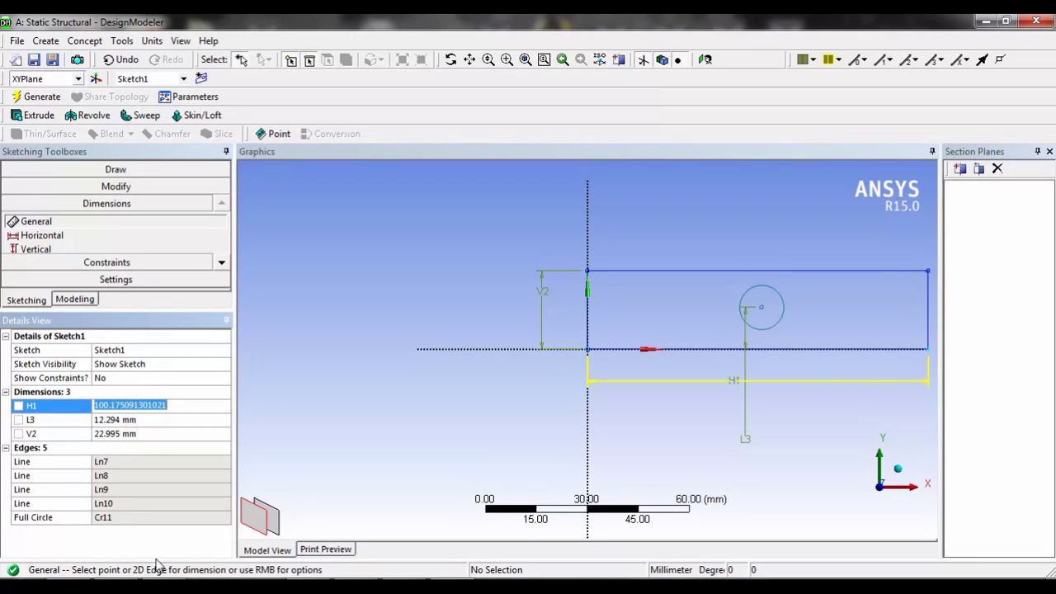
{"action": "type", "text": "100"}
{"action": "key", "text": "Return"}
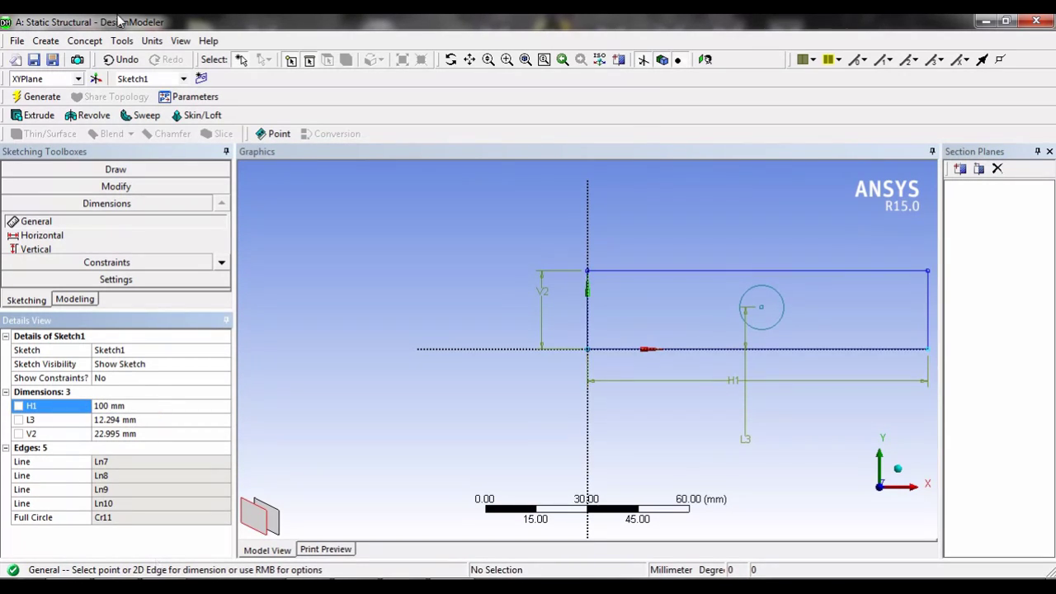
{"action": "left_click", "coordinate": [144, 435]}
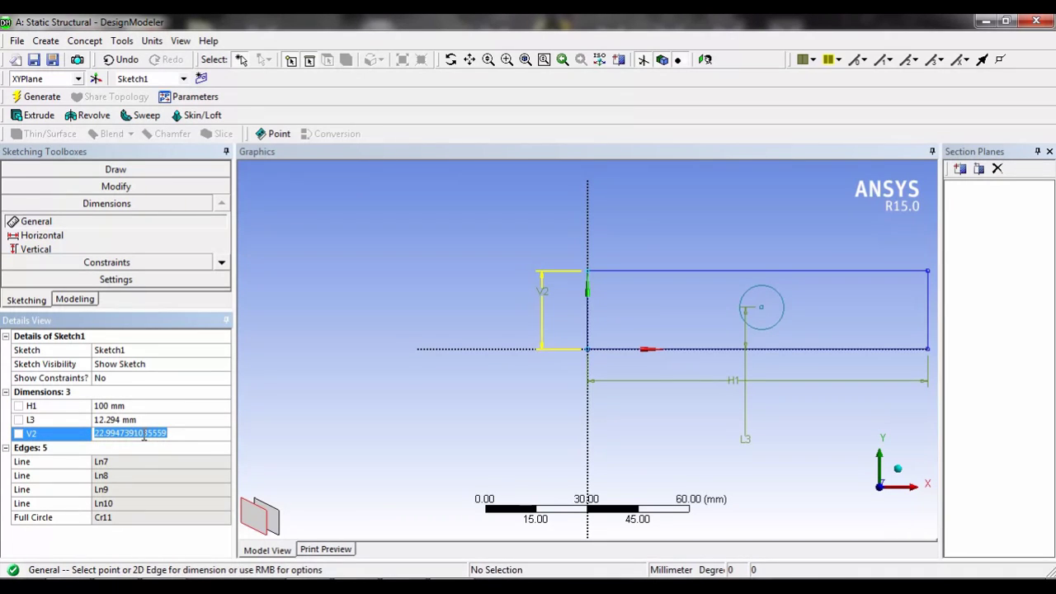
{"action": "type", "text": "14"}
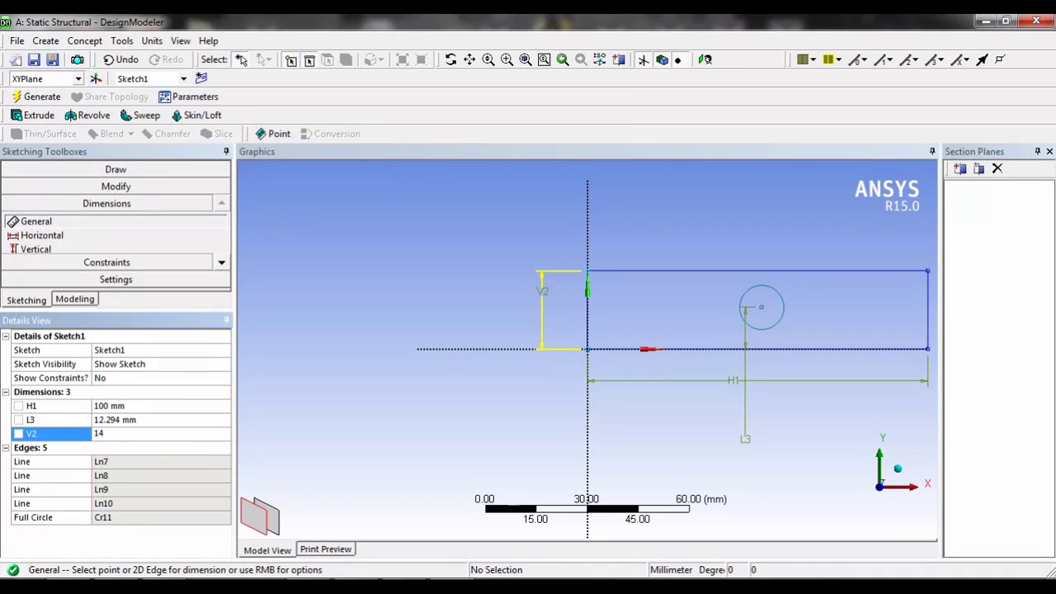
{"action": "key", "text": "Return"}
{"action": "left_click", "coordinate": [149, 421]}
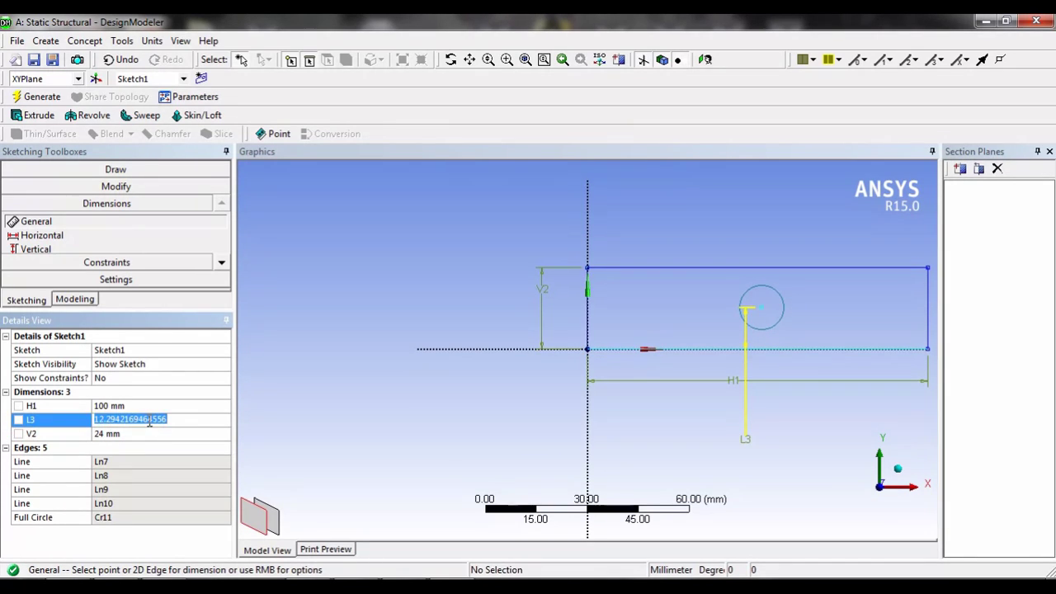
{"action": "type", "text": "12"}
{"action": "key", "text": "Return"}
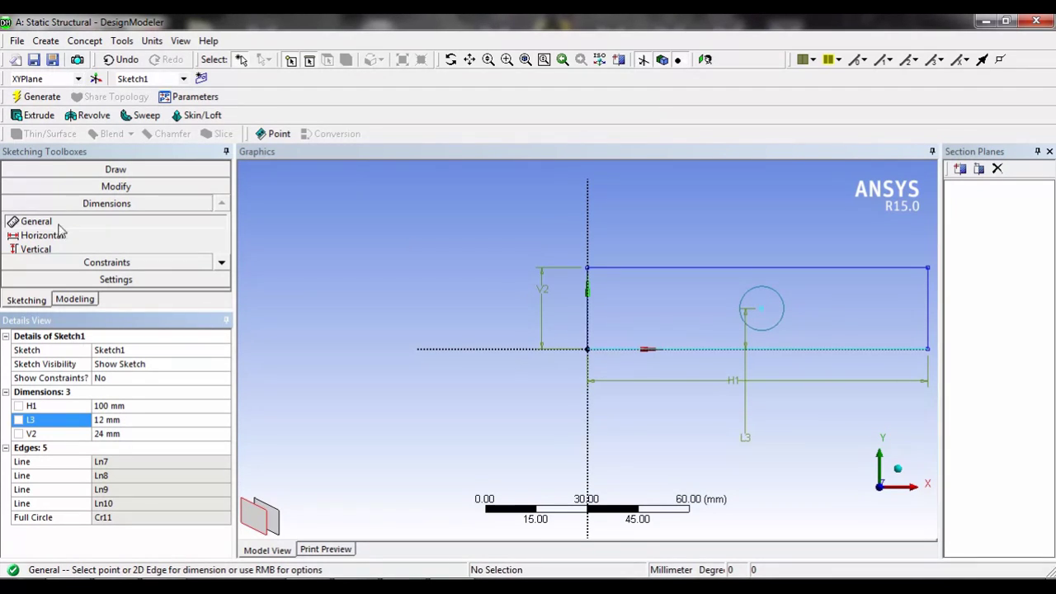
Dimension the circle centre from the left edge as L4 = 50 mm
{"action": "left_click", "coordinate": [770, 315]}
{"action": "left_click", "coordinate": [588, 313]}
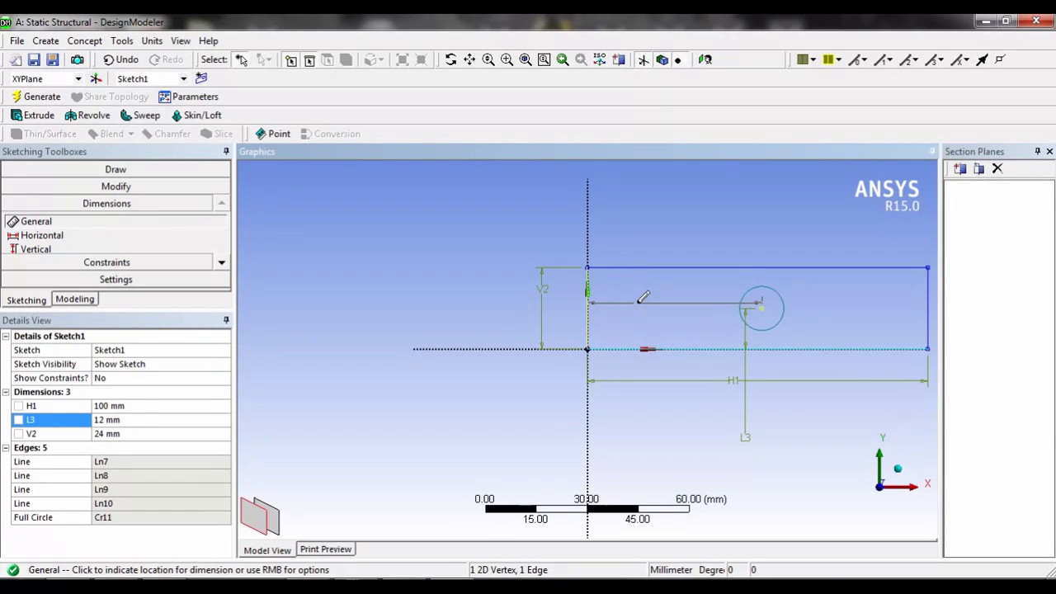
{"action": "left_click", "coordinate": [637, 302]}
{"action": "left_click", "coordinate": [122, 434]}
{"action": "type", "text": "50"}
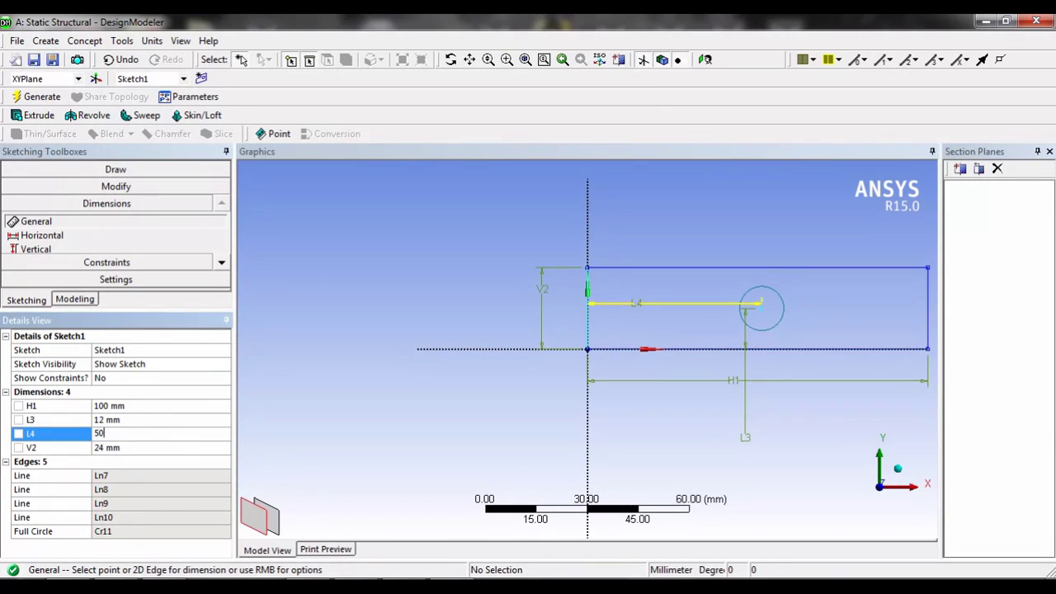
{"action": "key", "text": "Return"}
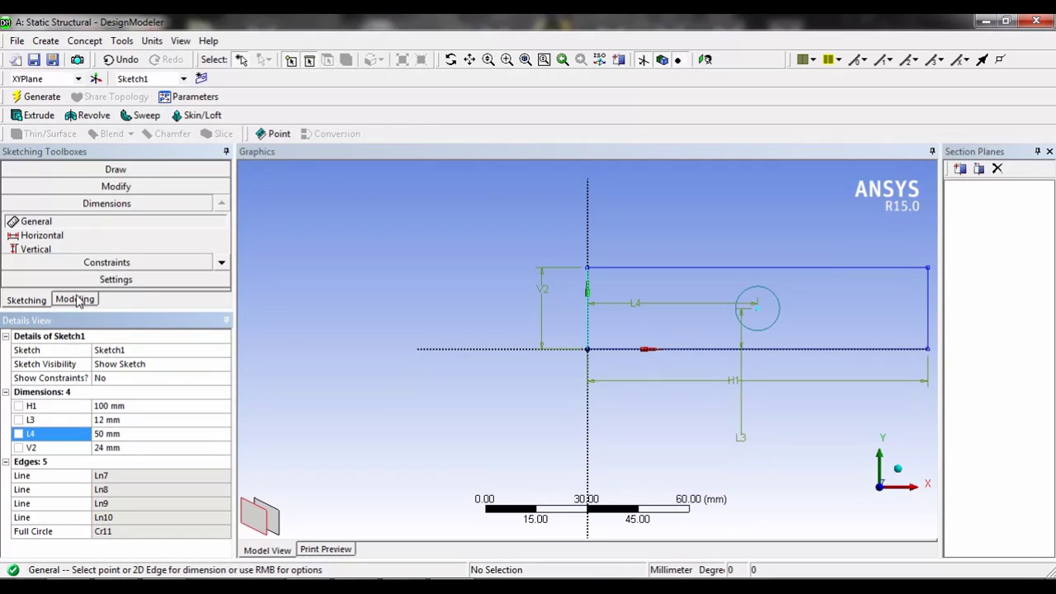
Extrude Sketch1 10 mm, generate the solid plate, and orbit to view it in 3D
{"action": "left_click", "coordinate": [40, 116]}
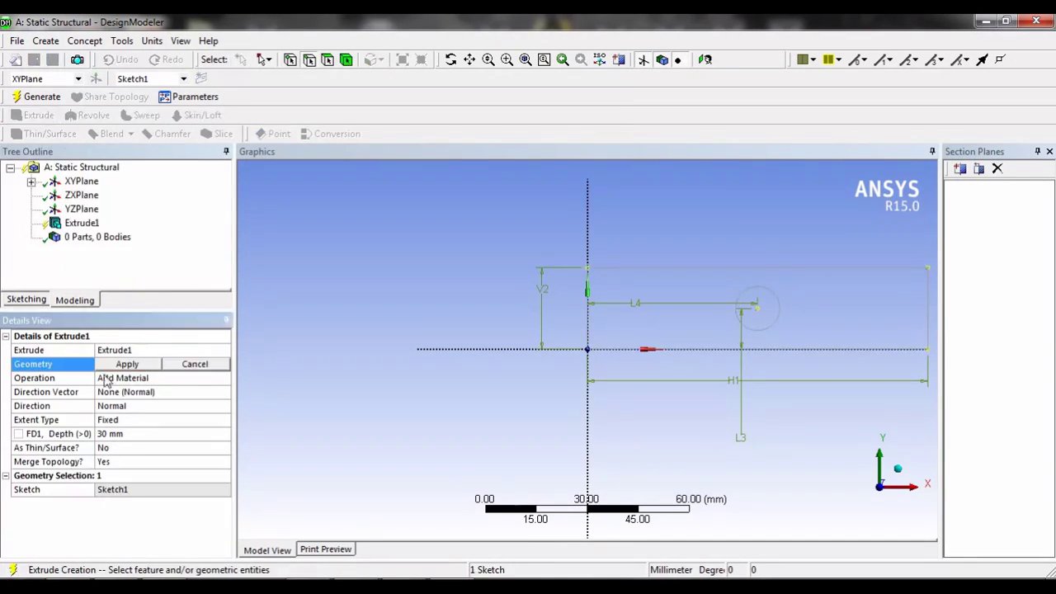
{"action": "left_click", "coordinate": [127, 365]}
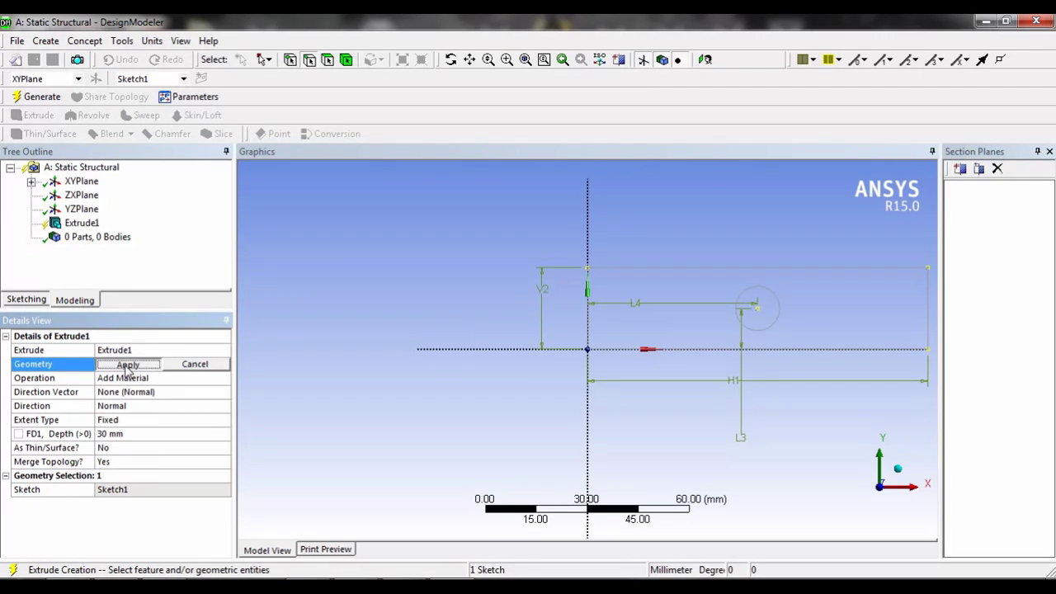
{"action": "left_click", "coordinate": [126, 438]}
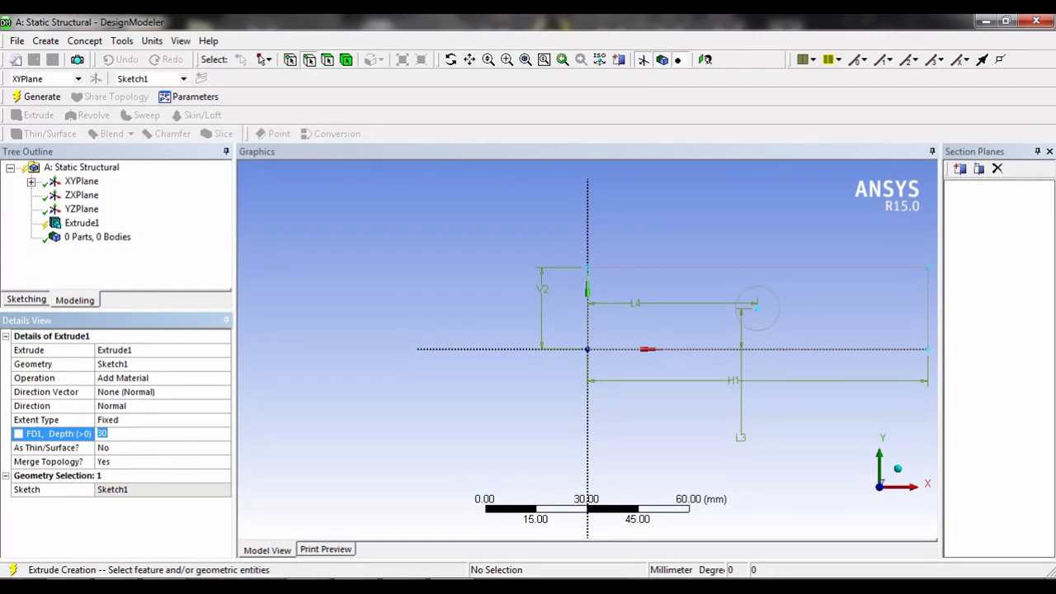
{"action": "key", "text": "Return"}
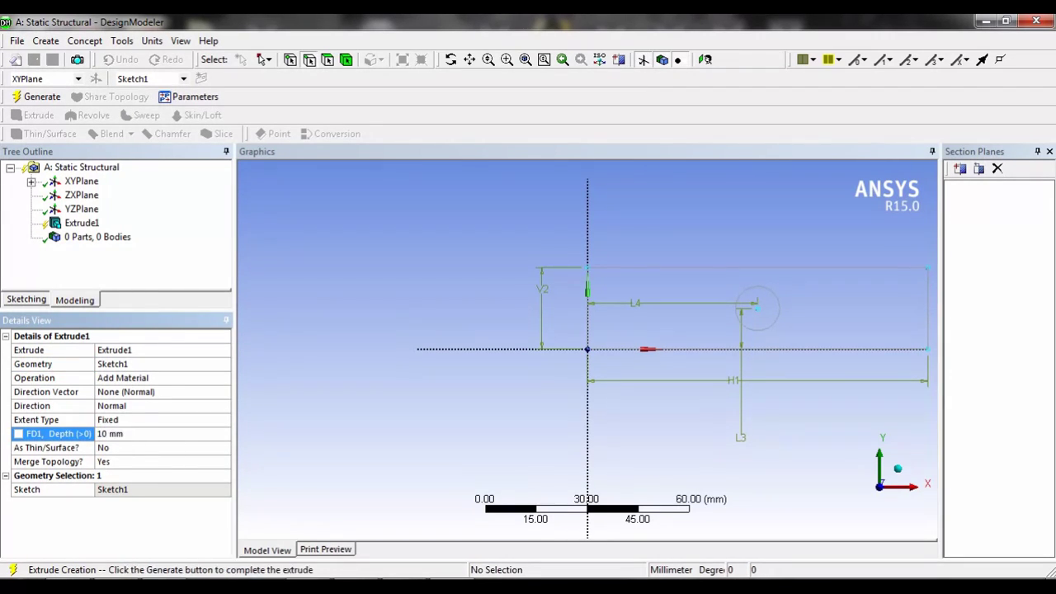
{"action": "left_click", "coordinate": [31, 96]}
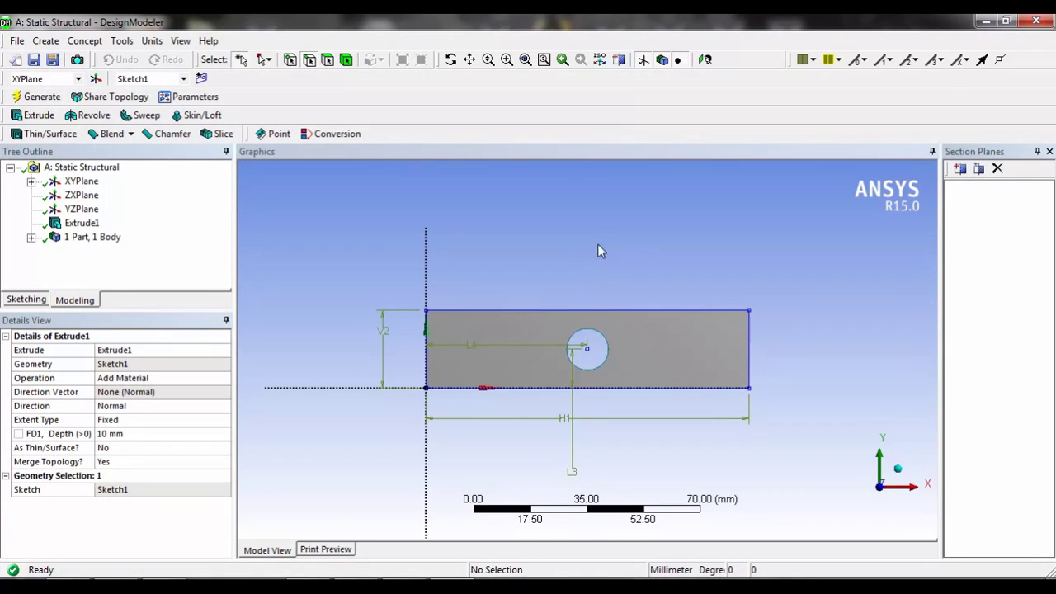
{"action": "left_click_drag", "start_coordinate": [683, 279], "coordinate": [645, 258]}
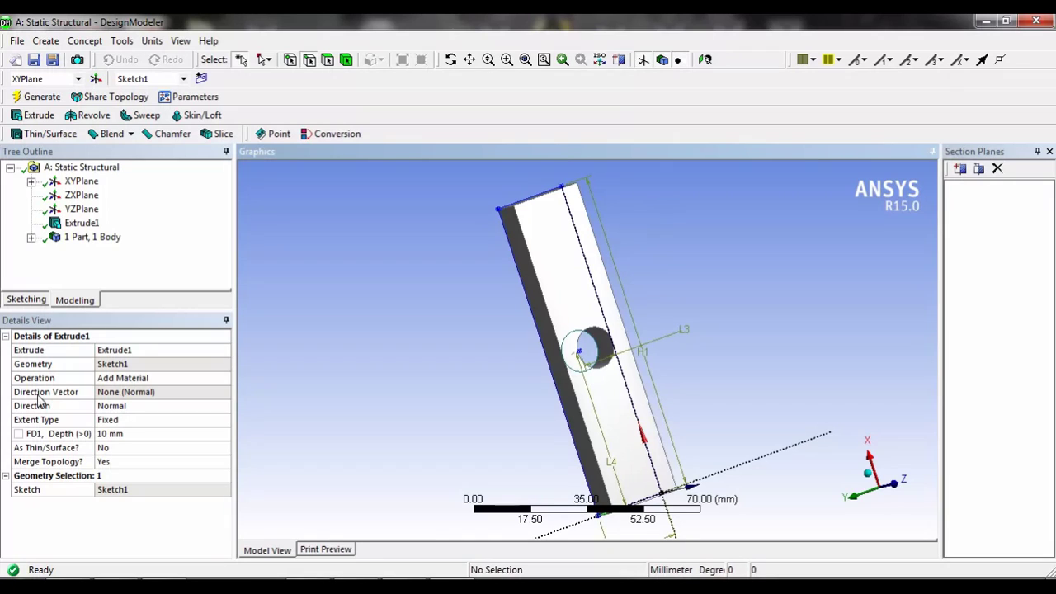
Return to the Sketching tools and browse the Modify toolbox
{"action": "left_click", "coordinate": [27, 300]}
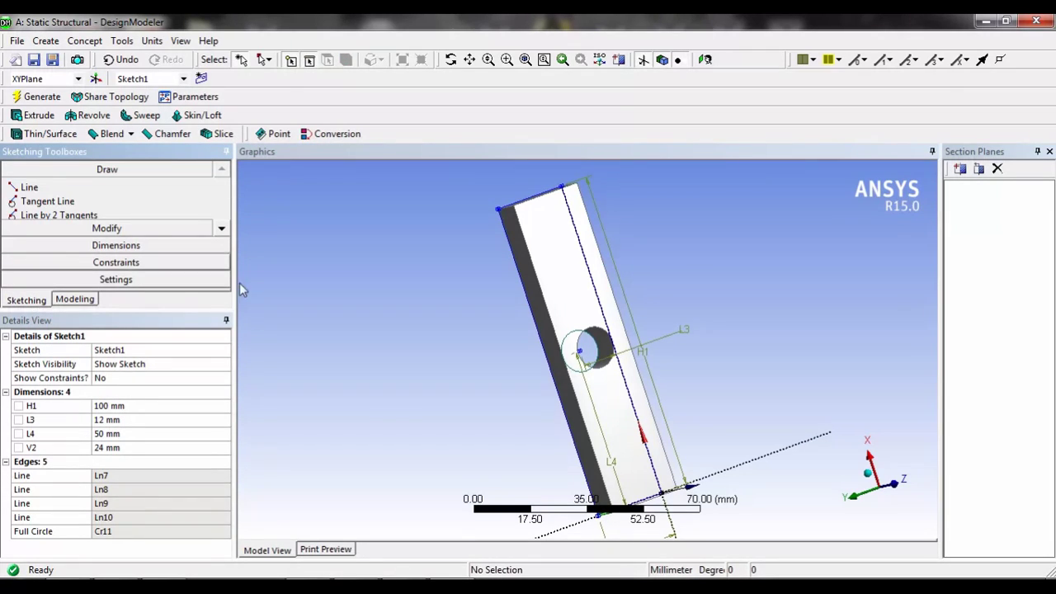
{"action": "left_click", "coordinate": [111, 228]}
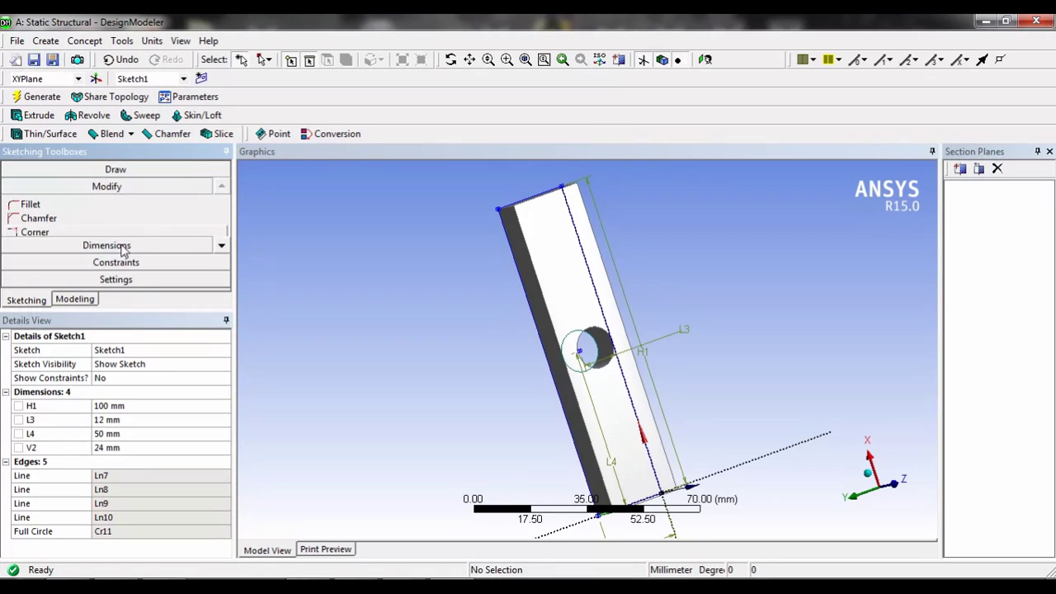
{"action": "left_click", "coordinate": [222, 245]}
{"action": "left_click", "coordinate": [222, 246]}
{"action": "left_click", "coordinate": [222, 246]}
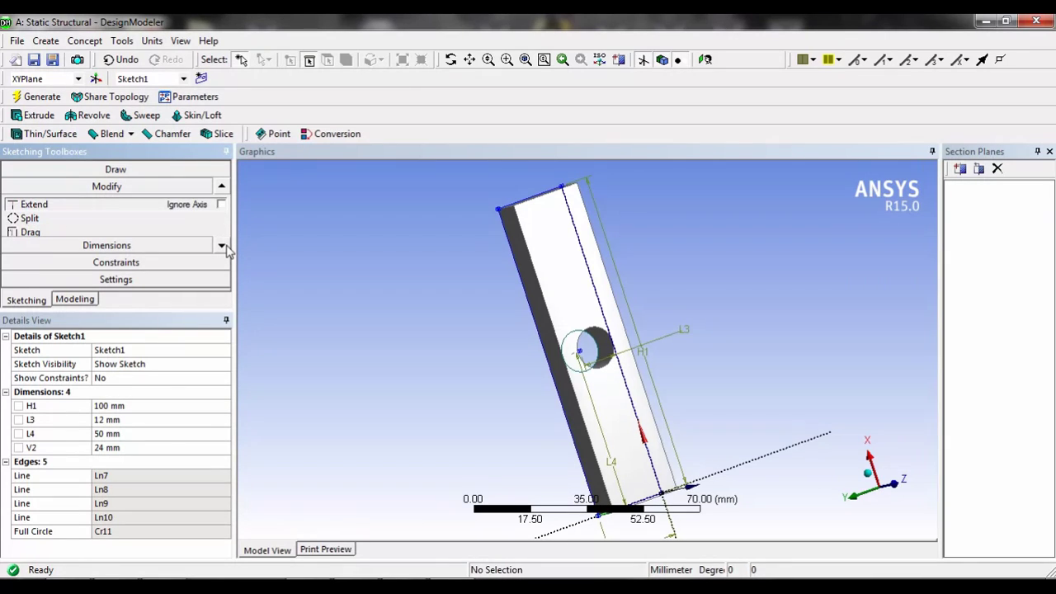
Browse the Constraints toolbox and orbit the plate to a nearly face-on view
{"action": "left_click", "coordinate": [113, 263]}
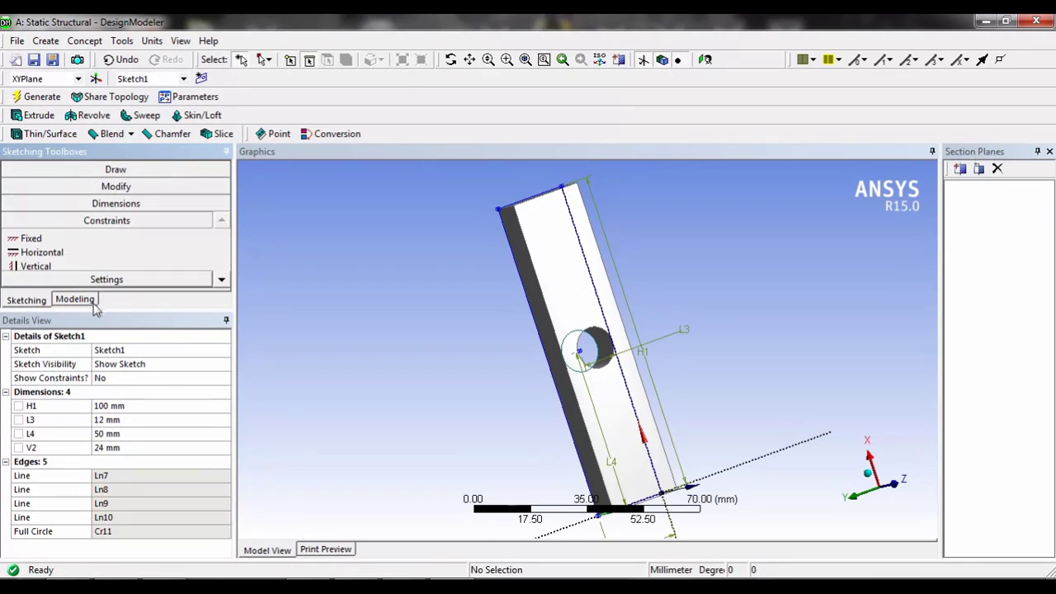
{"action": "left_click", "coordinate": [224, 281]}
{"action": "left_click", "coordinate": [225, 281]}
{"action": "left_click", "coordinate": [224, 281]}
{"action": "left_click", "coordinate": [224, 281]}
{"action": "left_click", "coordinate": [222, 280]}
{"action": "middle_click_drag", "start_coordinate": [423, 386], "coordinate": [729, 276]}
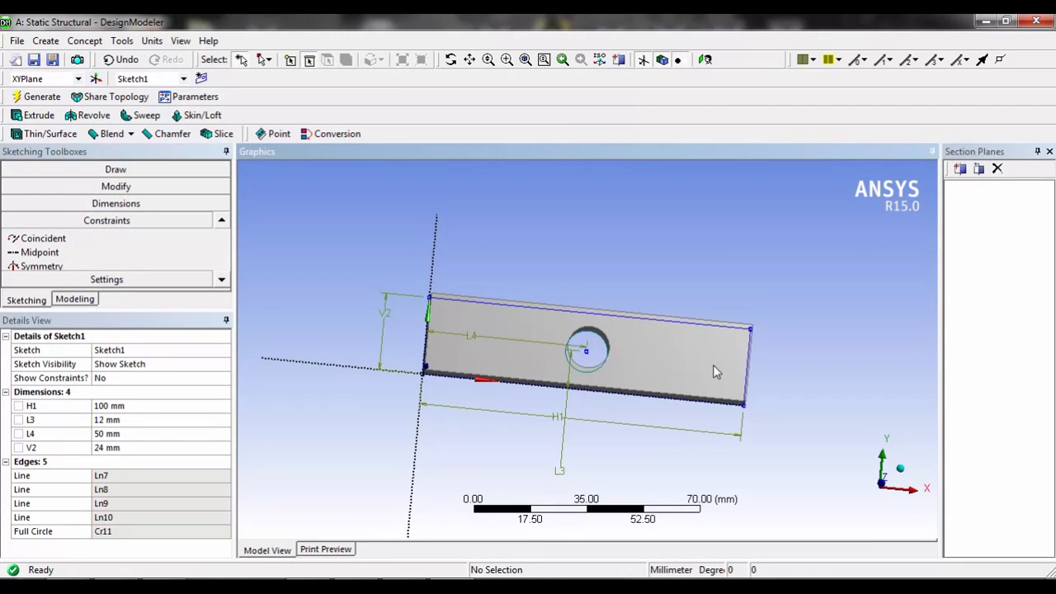